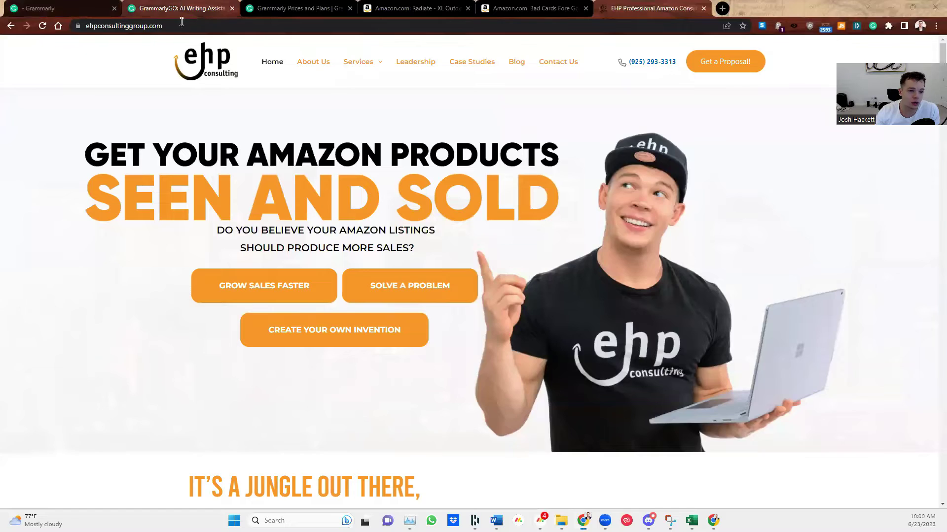
Open the GrammarlyGO overview page and scroll through its features, highlighting key passages.
left_click(182, 7)
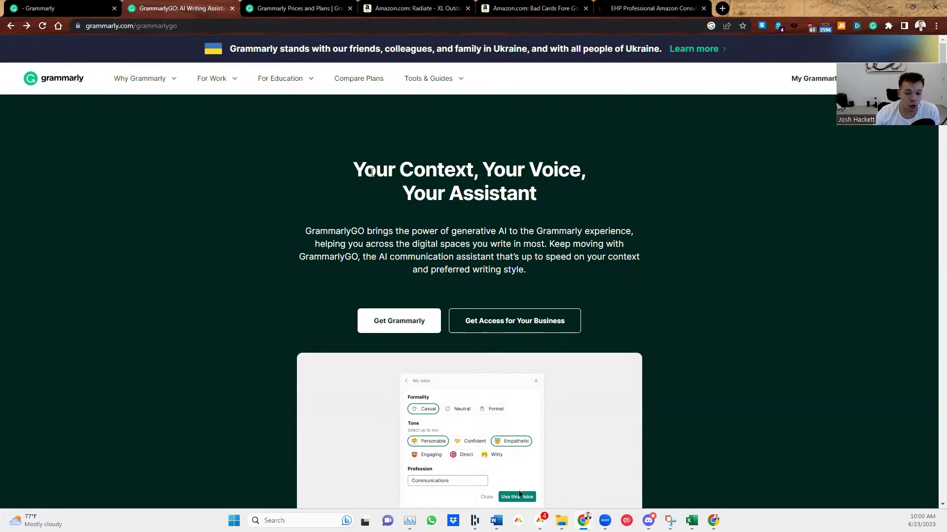
scroll(535, 244, "down", 3)
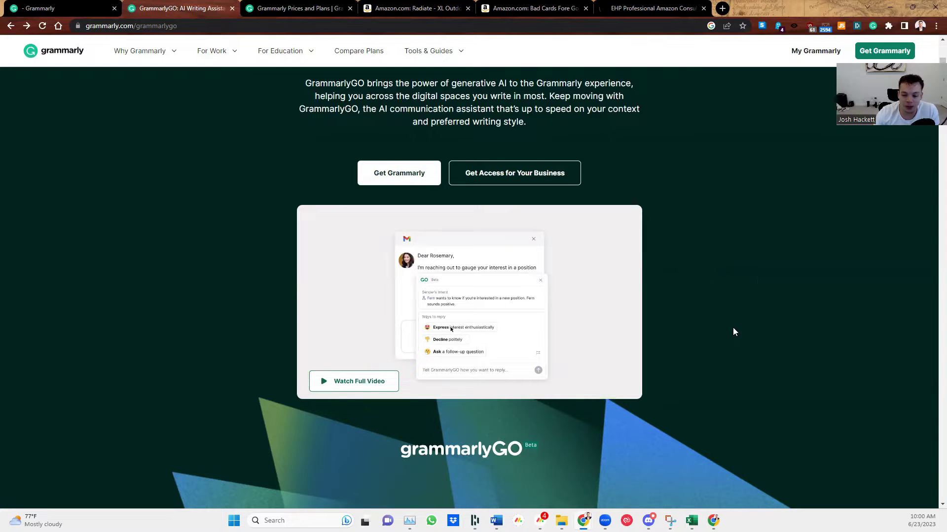
scroll(733, 329, "down", 4)
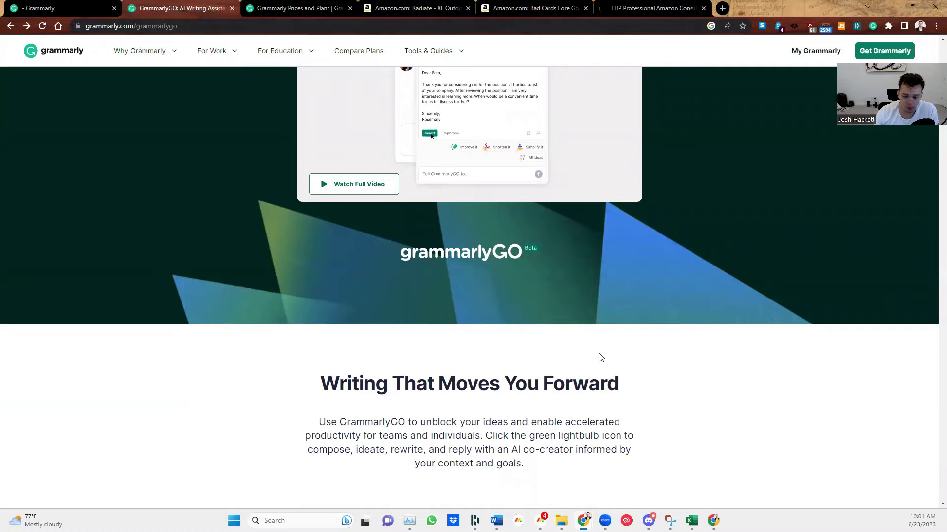
scroll(598, 357, "down", 3)
scroll(432, 240, "down", 5)
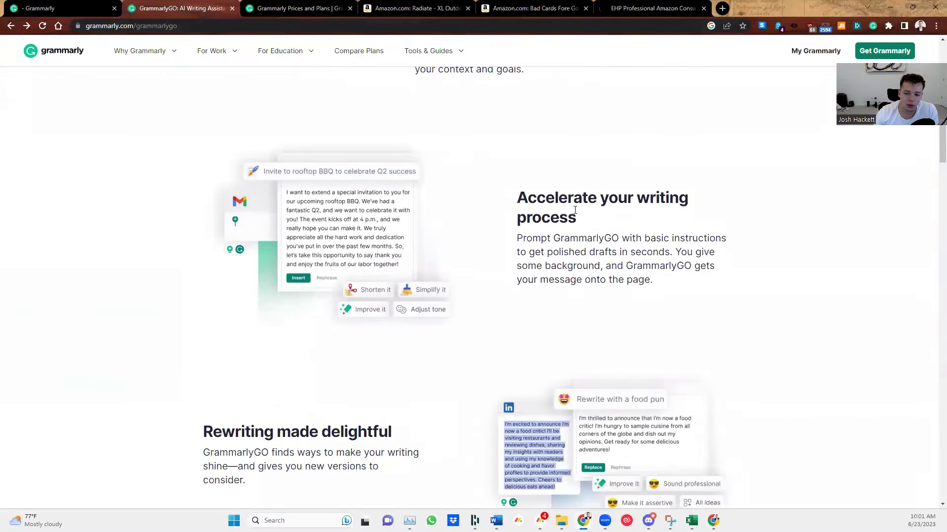
left_click_drag(527, 197, 618, 219)
scroll(705, 347, "down", 3)
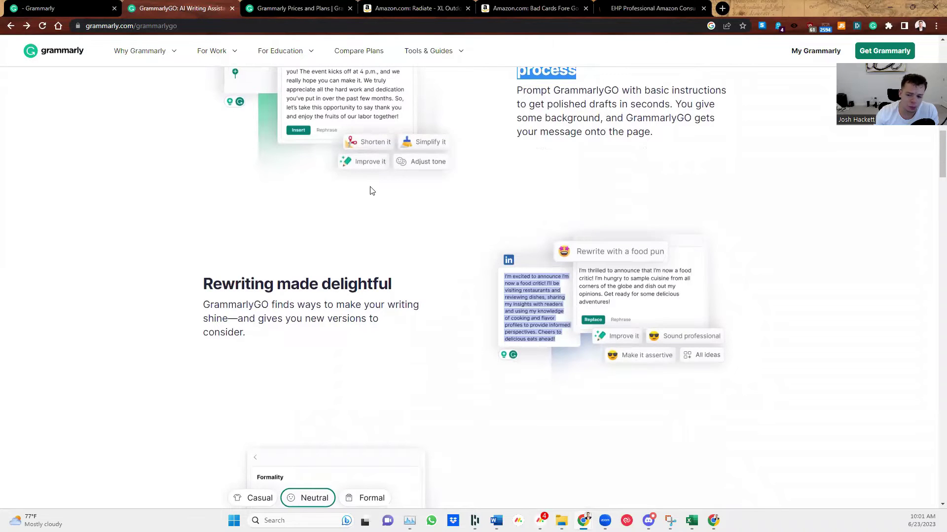
scroll(755, 399, "down", 5)
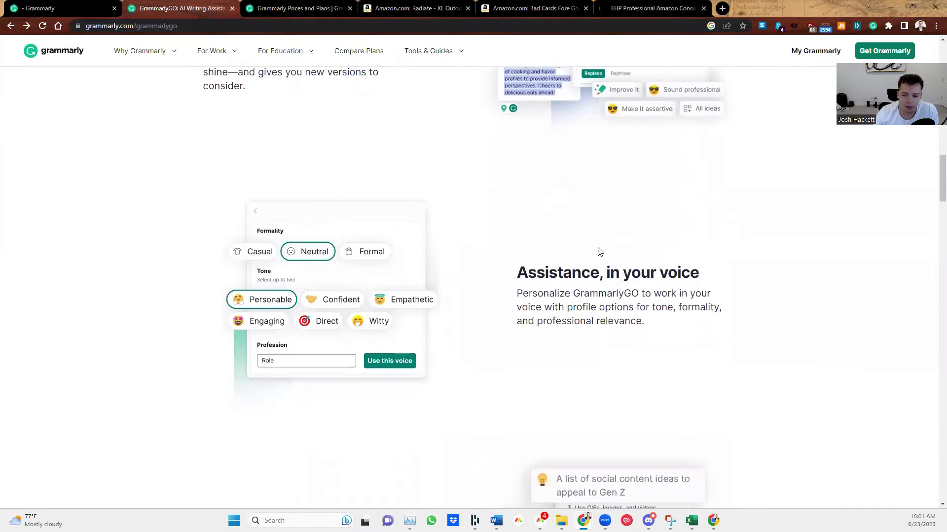
left_click_drag(516, 272, 681, 273)
scroll(353, 199, "down", 3)
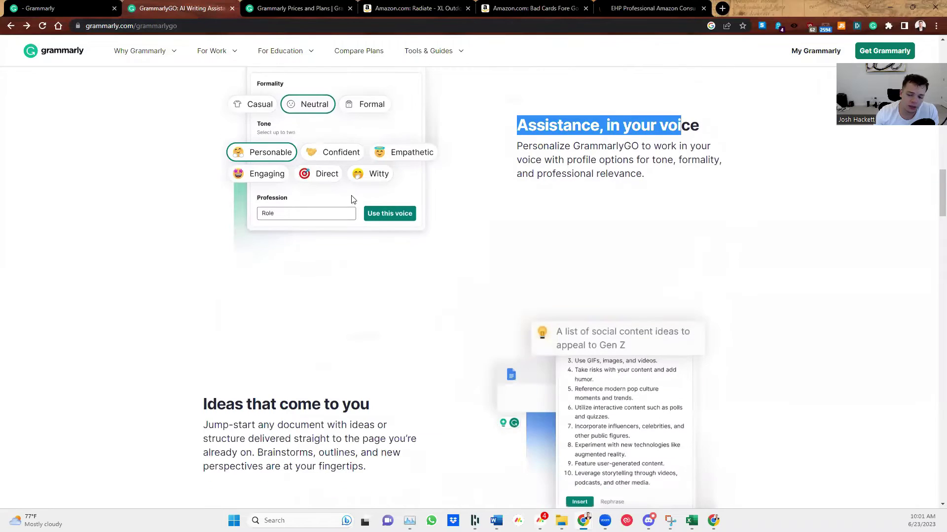
scroll(446, 310, "down", 3)
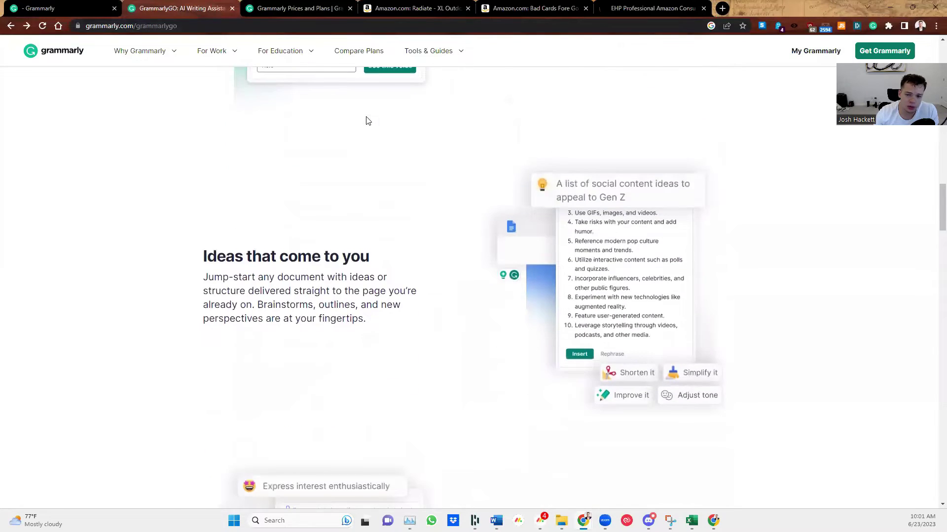
Highlight the Free and Premium plans' monthly prompt limits, then view the Prices and Plans page.
scroll(366, 120, "up", 2)
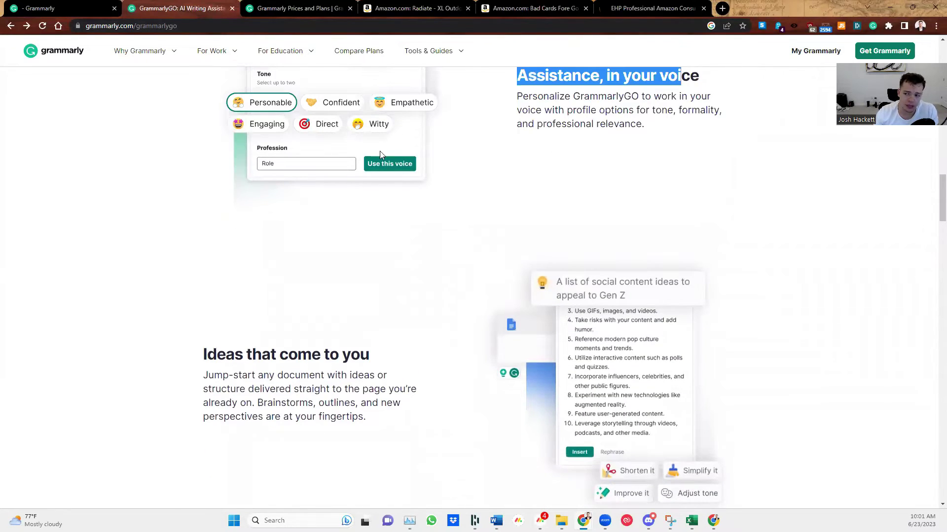
scroll(469, 215, "down", 7)
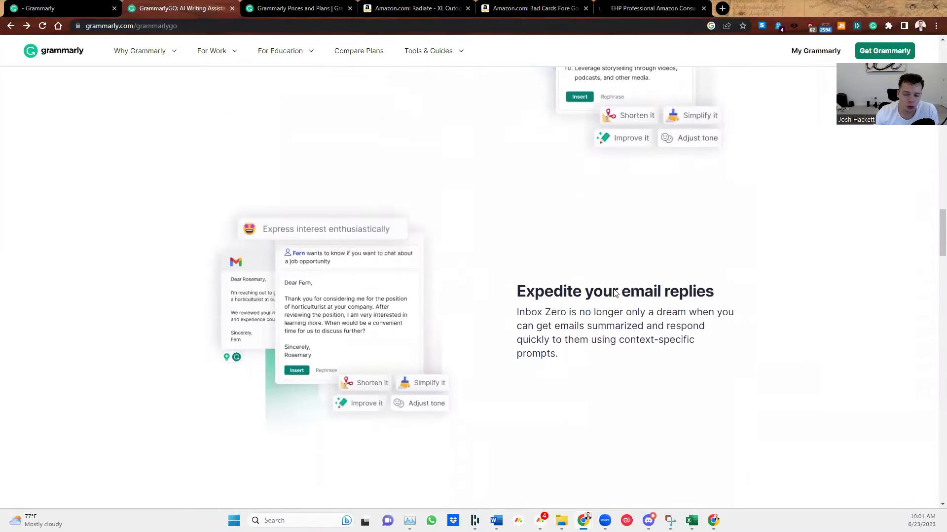
scroll(615, 293, "down", 10)
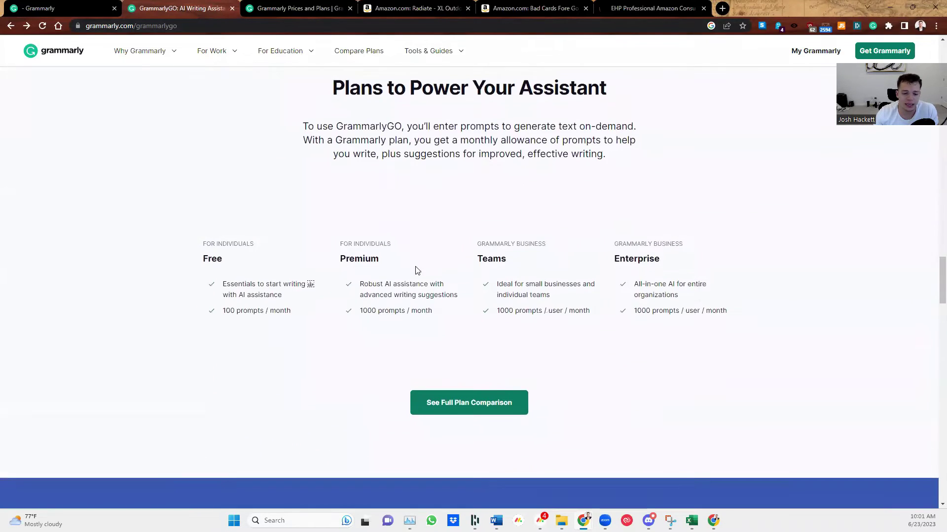
left_click_drag(225, 311, 276, 307)
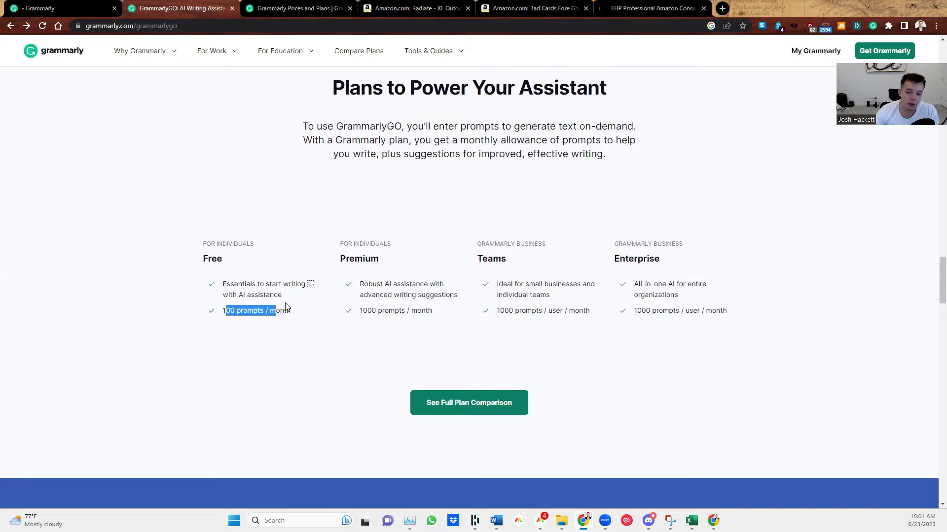
left_click_drag(340, 242, 446, 315)
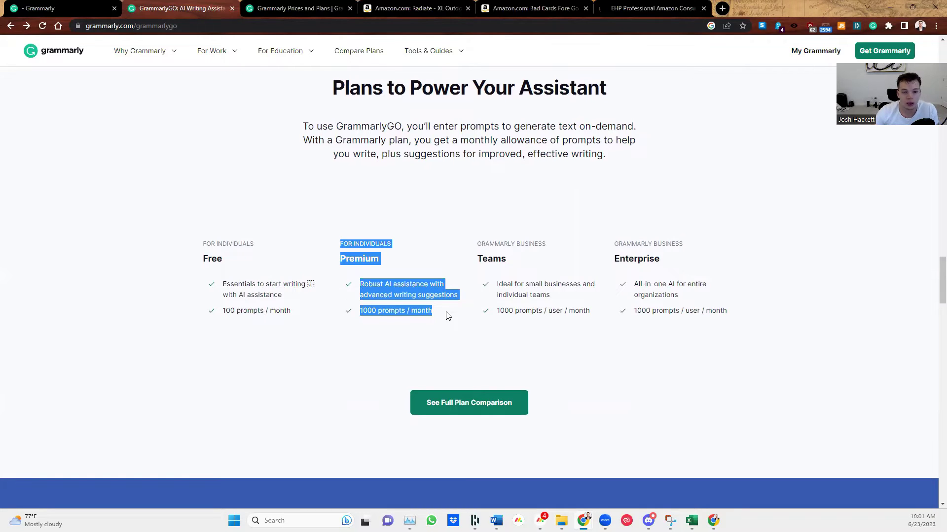
key("ctrl+Tab")
scroll(524, 340, "up", 5)
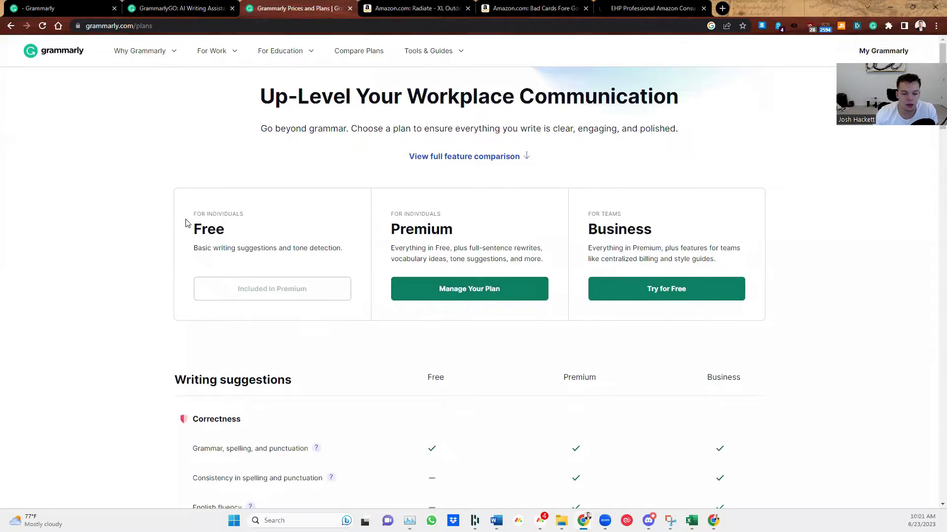
left_click_drag(187, 223, 300, 256)
scroll(444, 345, "down", 2)
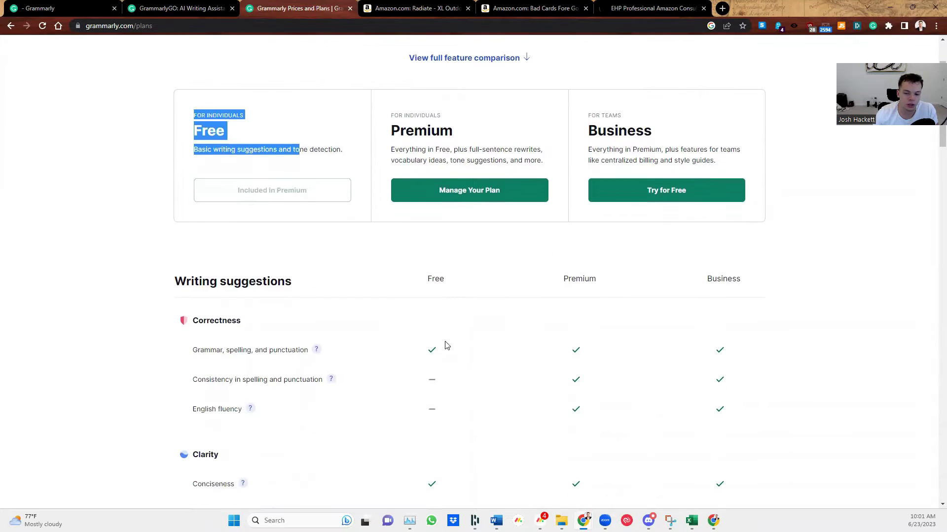
scroll(454, 142, "up", 1)
left_click_drag(404, 165, 551, 226)
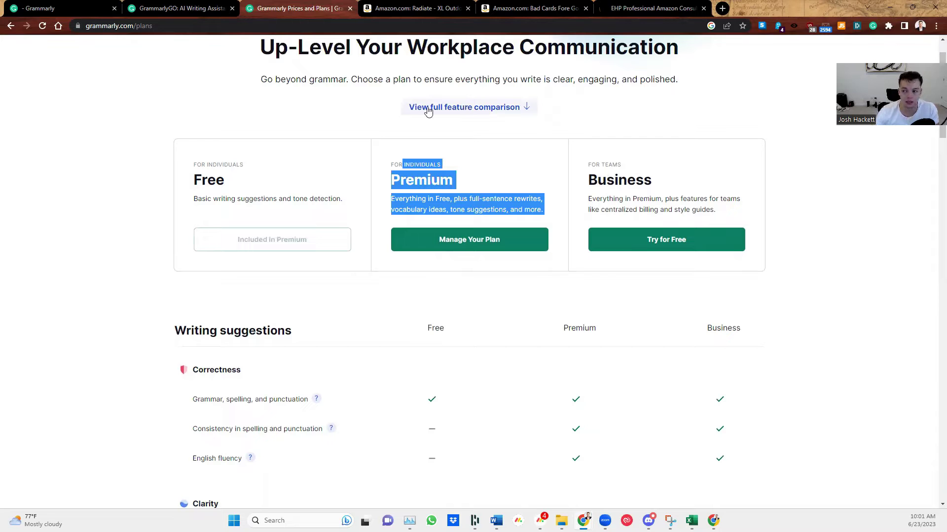
left_click(403, 9)
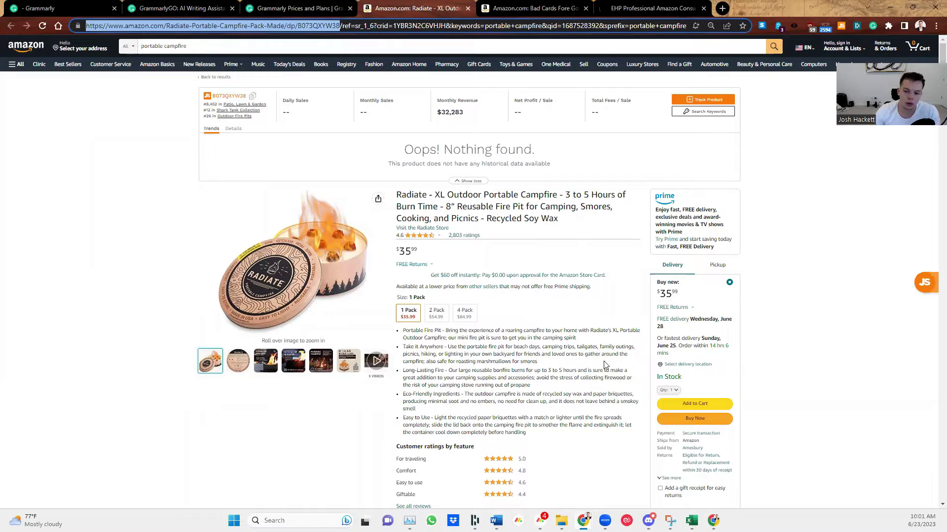
Copy the Radiate listing's 'Portable Fire Pit' bullet from Amazon and go back to Grammarly.
left_click_drag(584, 341, 404, 329)
scroll(425, 245, "down", 2)
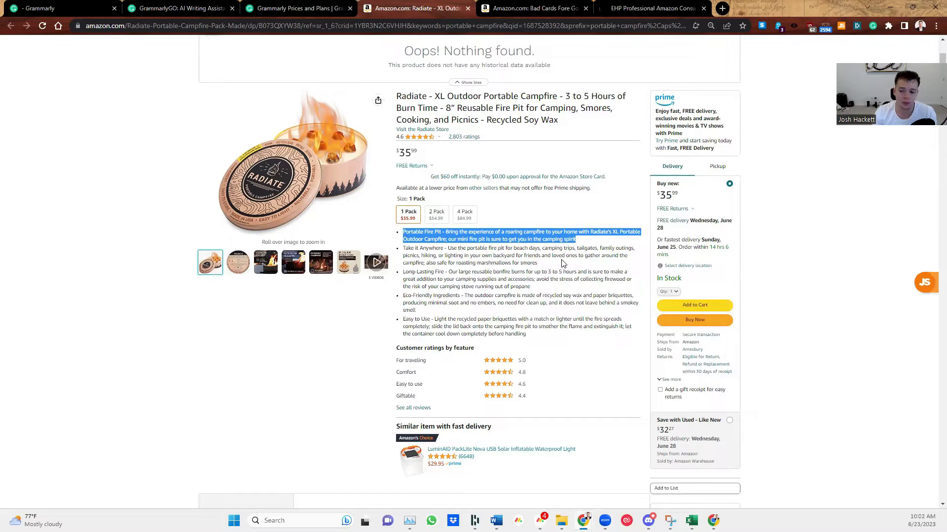
right_click(524, 239)
left_click(545, 250)
left_click(102, 5)
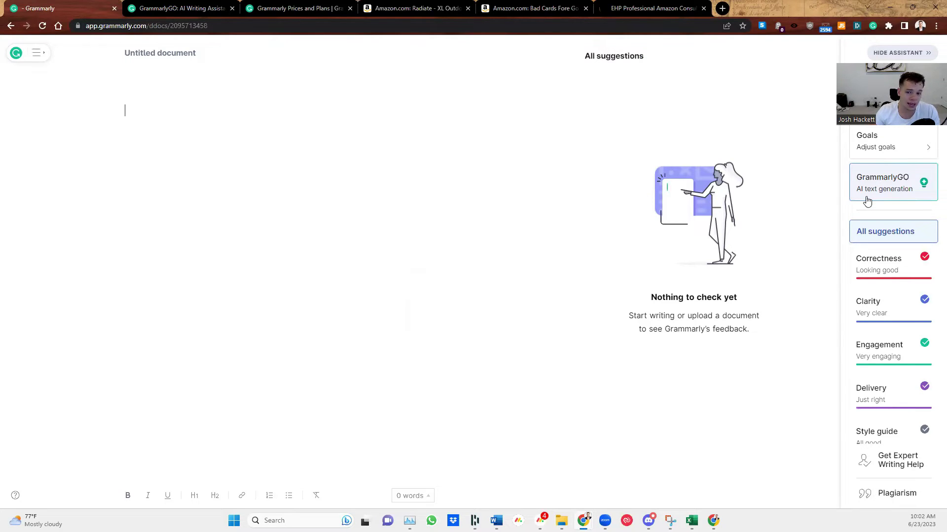
Paste the Portable Fire Pit text twice as unbulleted paragraphs separated by a blank line.
left_click(344, 146)
key("ctrl+v")
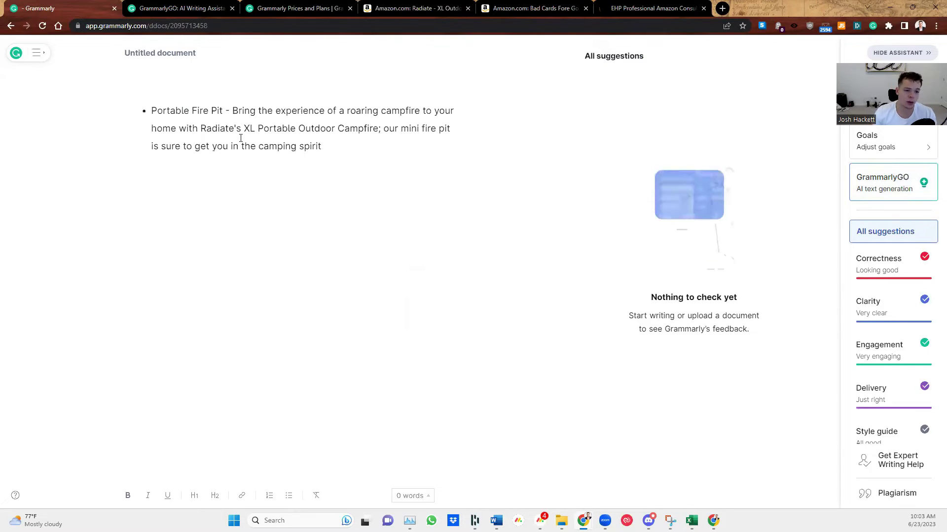
key("ctrl+Home")
key("BackSpace")
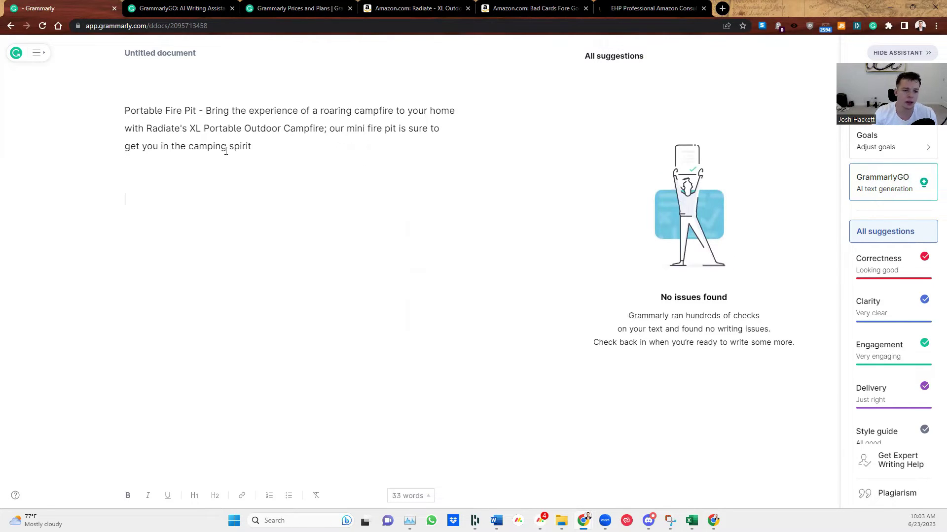
key("ctrl+v")
key("BackSpace")
key("BackSpace")
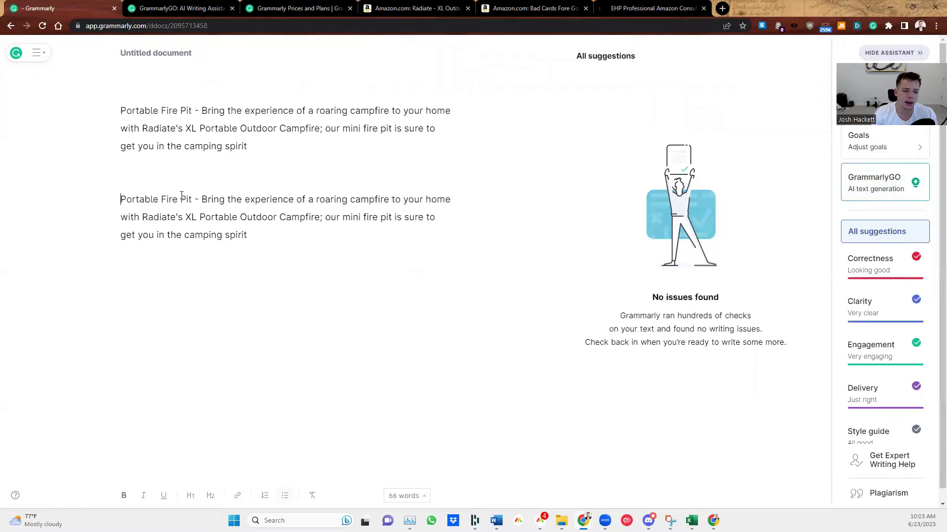
key("Return")
Make the first fire-pit paragraph bold and select the second paragraph.
triple_click(264, 148)
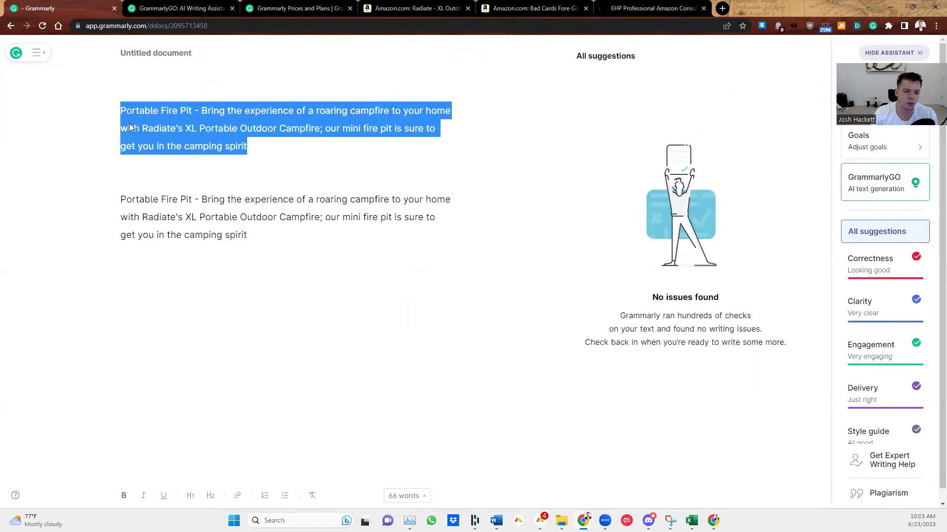
key("ctrl+b")
left_click(258, 244)
left_click_drag(259, 245, 70, 190)
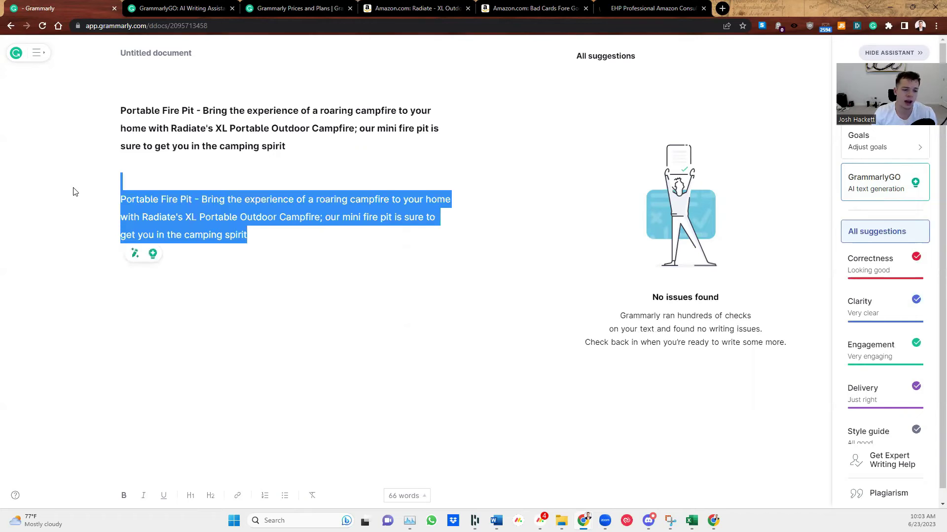
left_click_drag(247, 236, 120, 199)
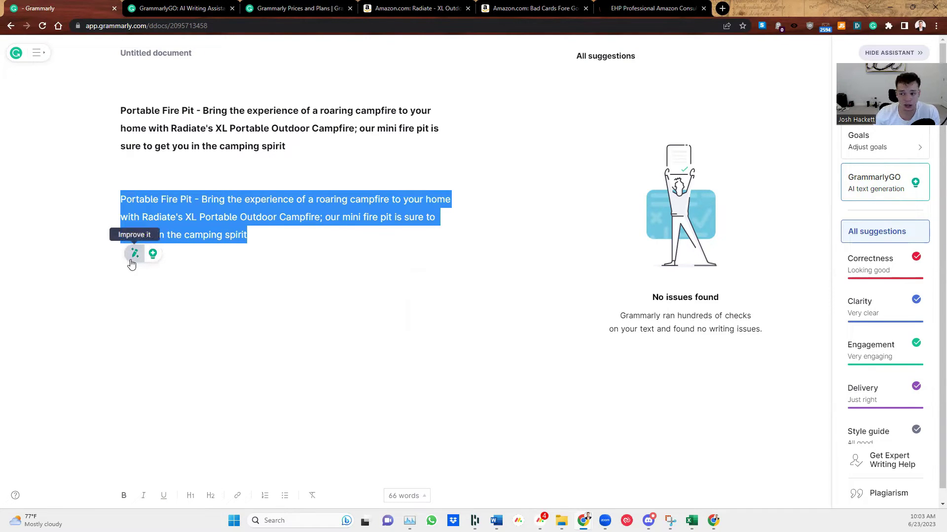
left_click(132, 260)
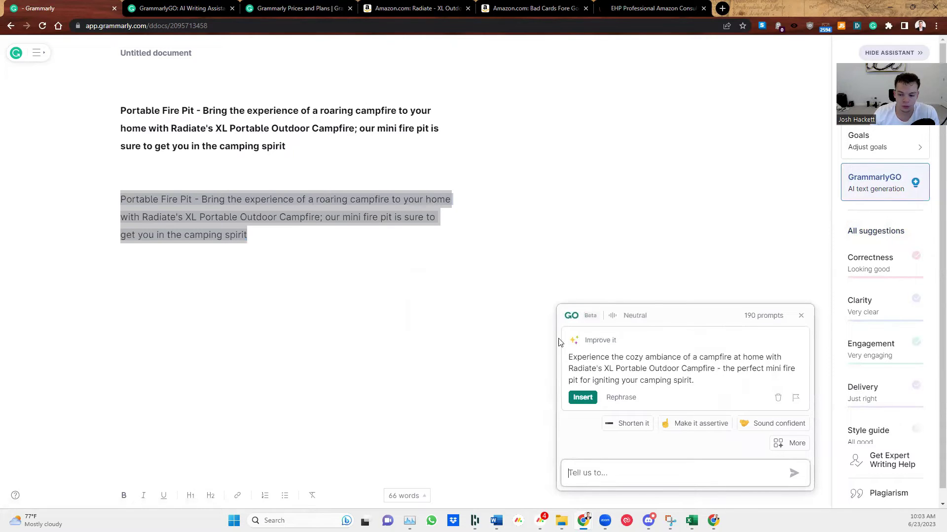
left_click(582, 397)
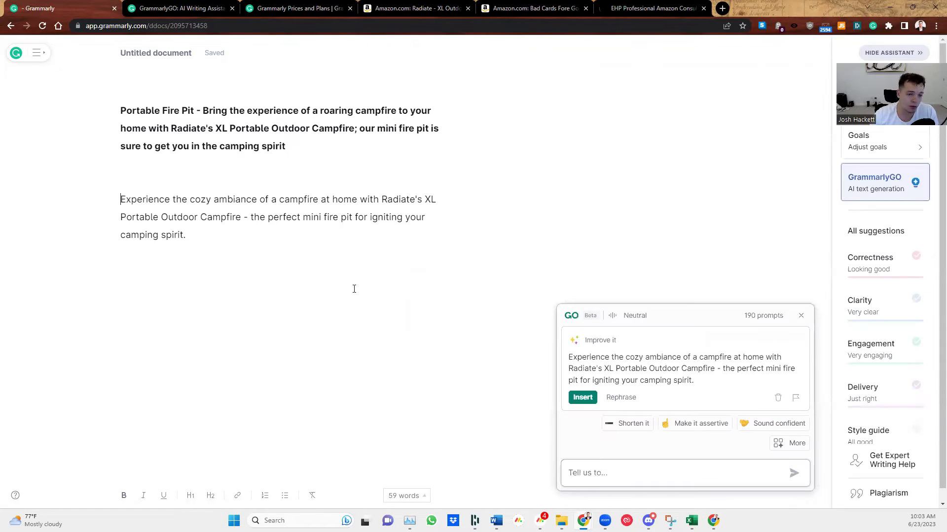
left_click_drag(120, 201, 415, 233)
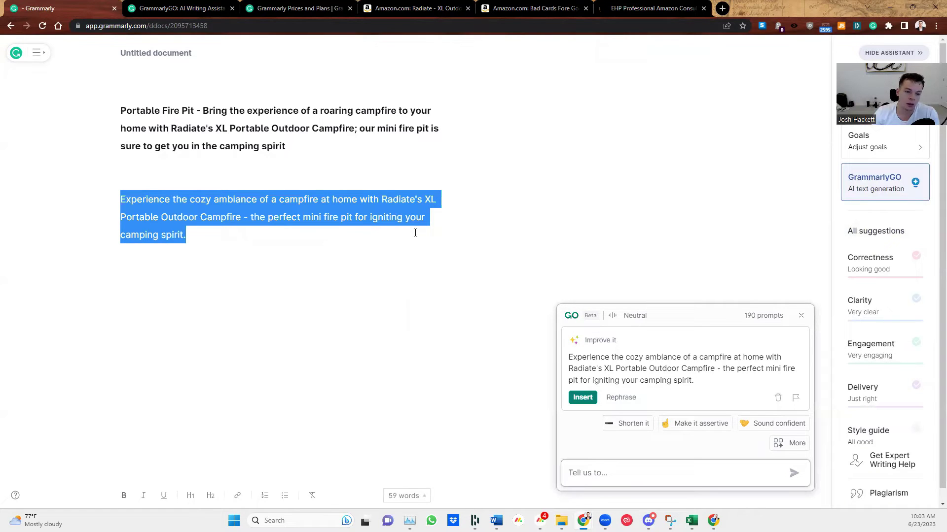
left_click(415, 233)
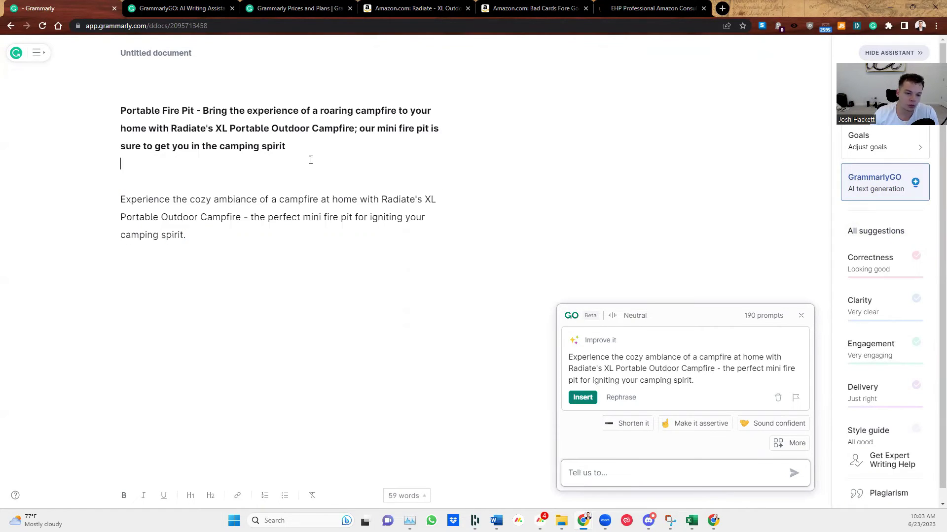
left_click_drag(309, 150, 115, 115)
left_click_drag(187, 236, 127, 195)
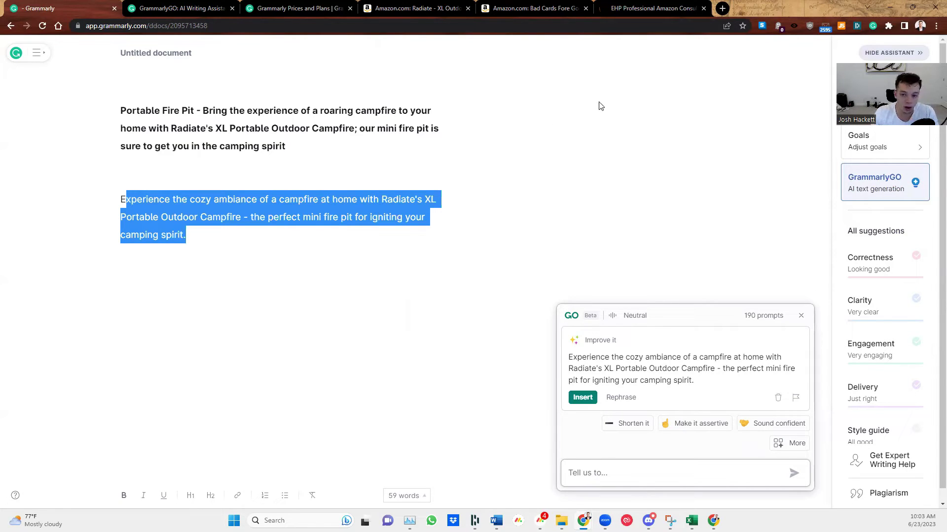
Check the Amazon listing, then add an extra blank line under the bold heading.
left_click(414, 8)
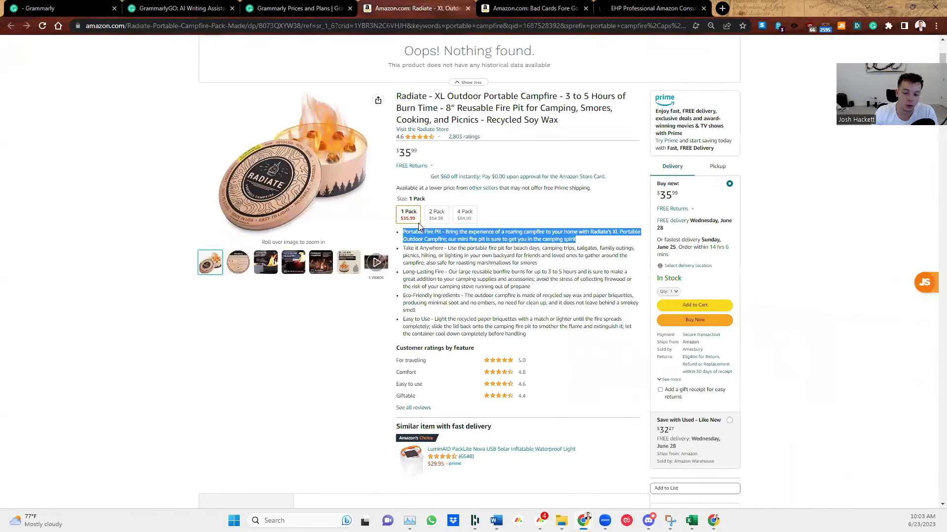
left_click(40, 9)
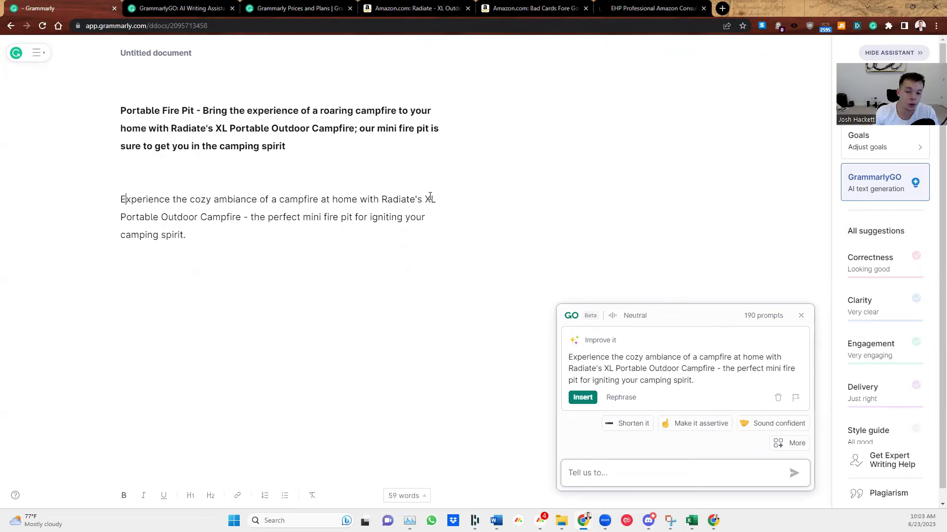
left_click_drag(395, 199, 381, 199)
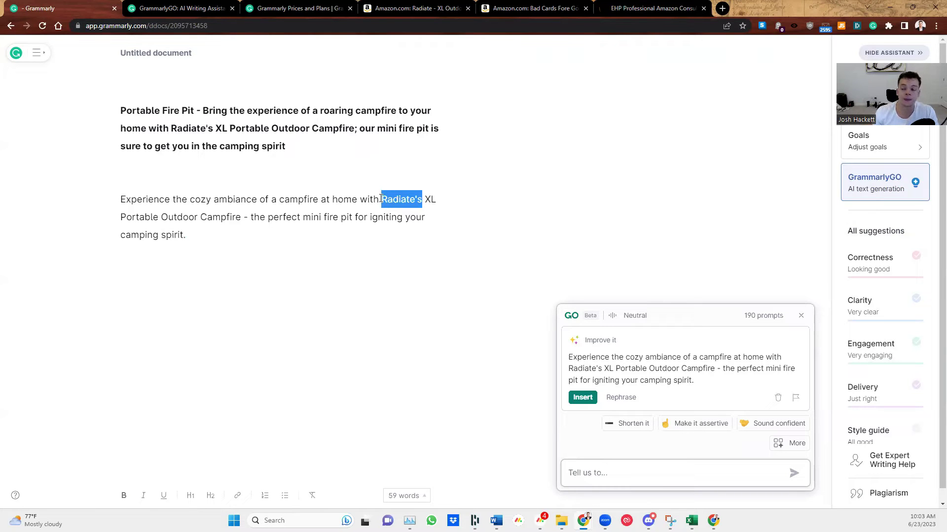
left_click(331, 225)
left_click_drag(326, 171, 121, 110)
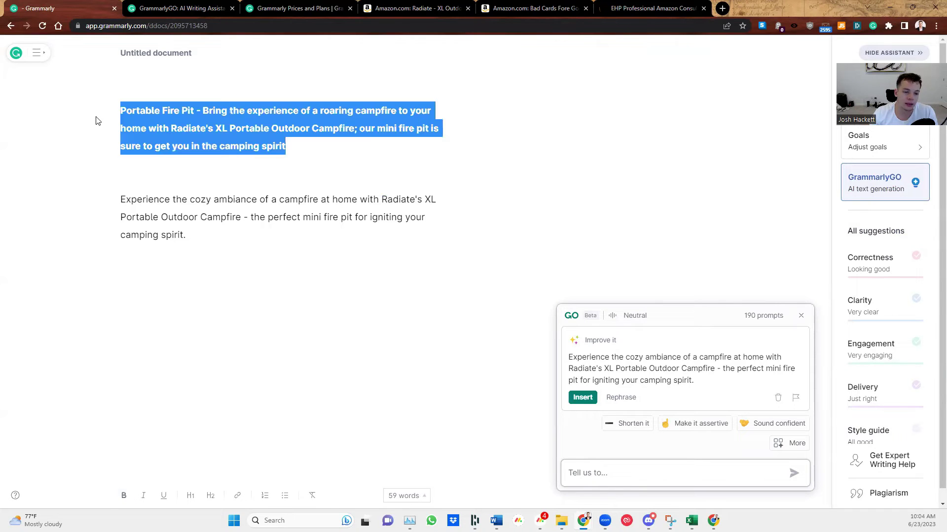
left_click(273, 217)
left_click(206, 165)
key("Return")
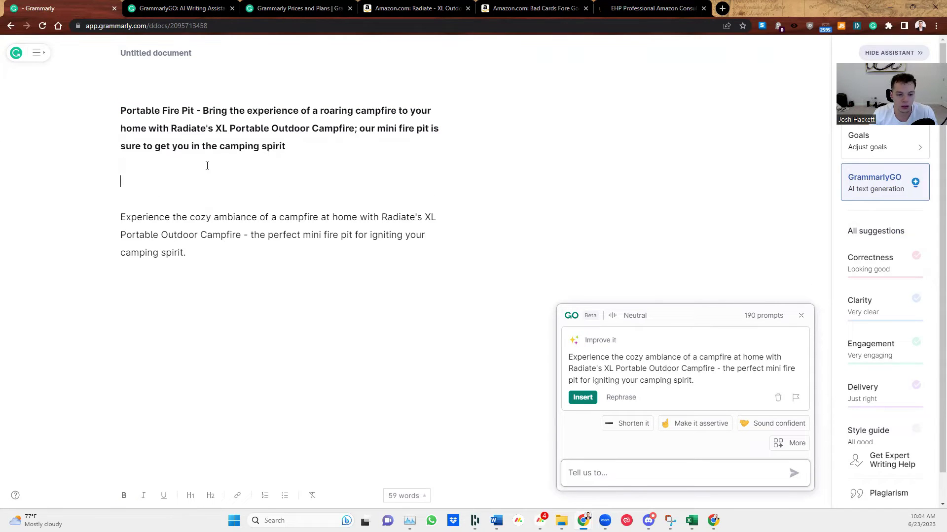
Paste a copy of the bold heading below the paragraph and remove its bold formatting.
left_click_drag(335, 149, 121, 106)
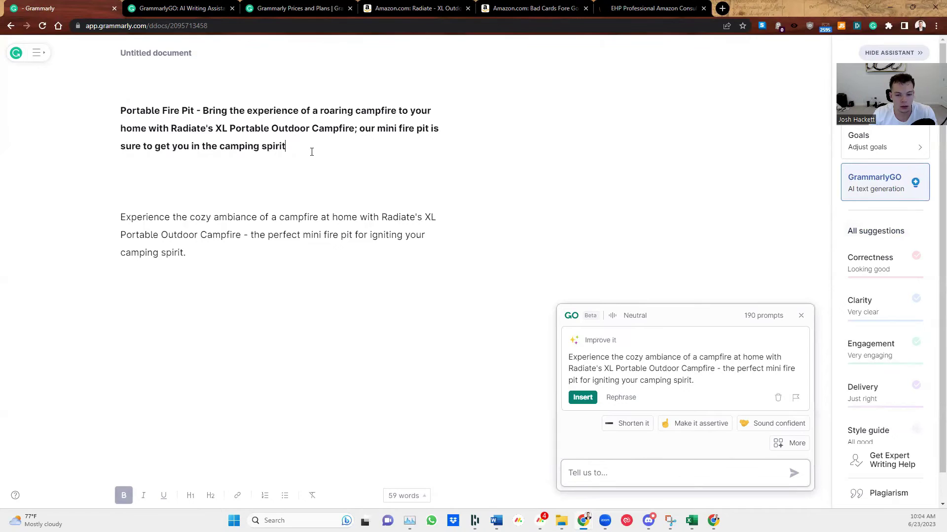
left_click_drag(310, 150, 90, 105)
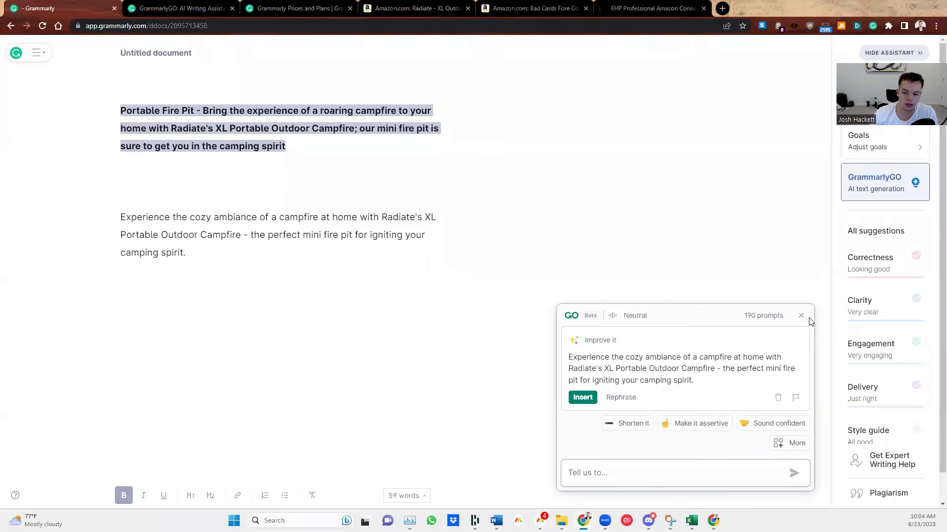
left_click(316, 153)
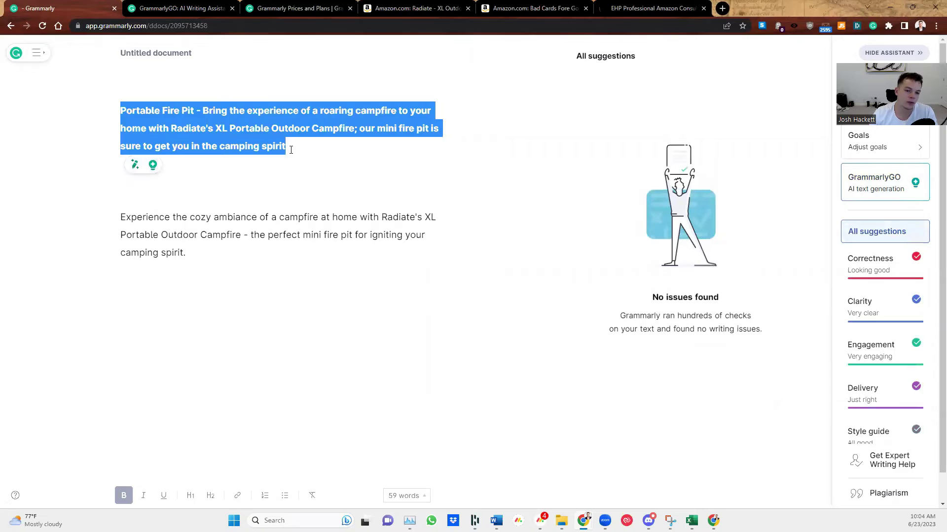
key("Right")
left_click(105, 112, "shift")
key("ctrl+c")
left_click(232, 274)
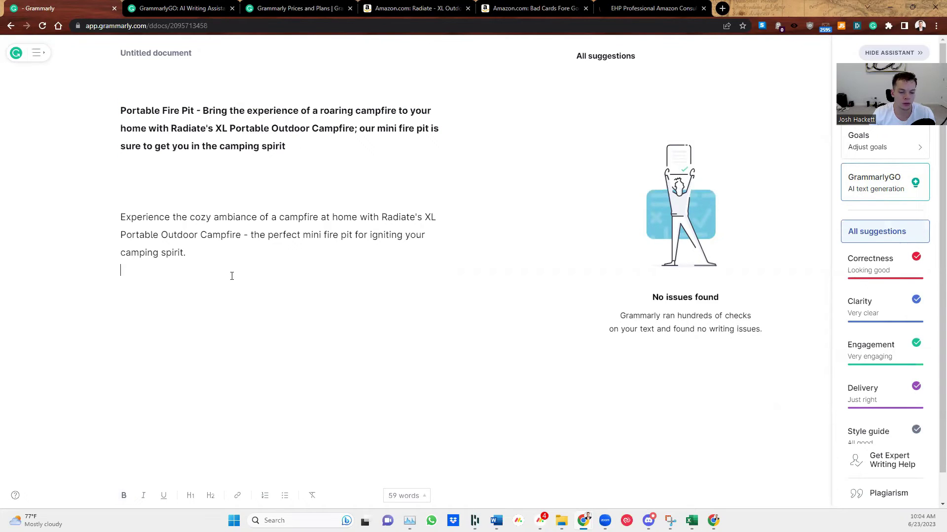
key("ctrl+v")
left_click(121, 286, "shift")
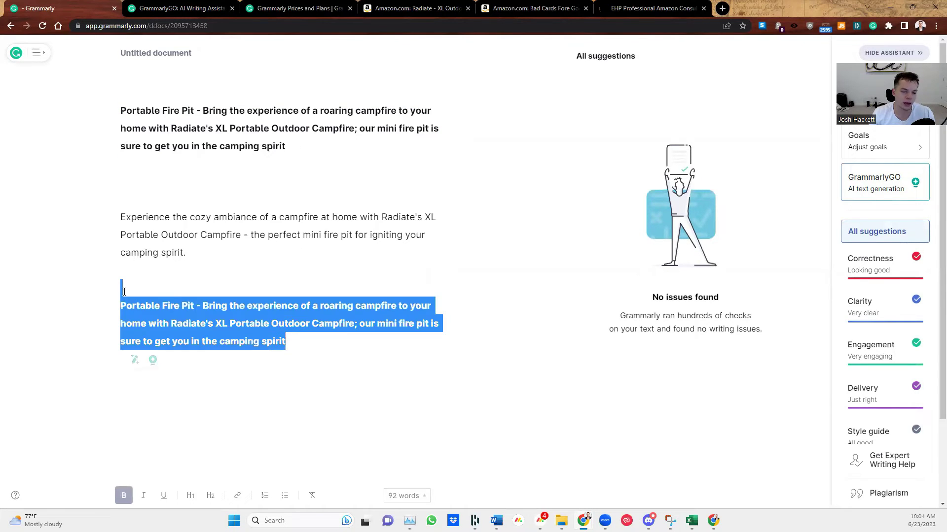
key("ctrl+b")
scroll(247, 260, "down", 2)
left_click(149, 261)
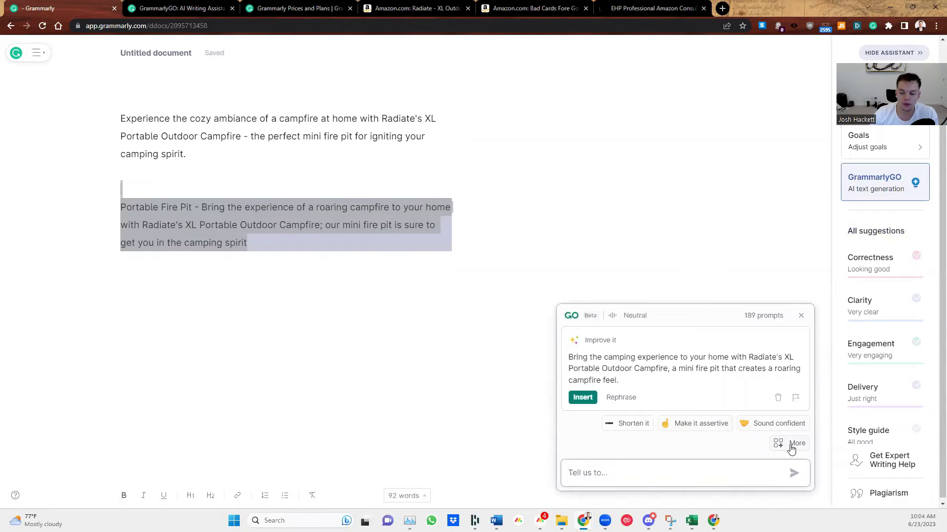
Replace the pasted copy with GrammarlyGO's 'Make it more detailed' cozy-campground rewrite.
left_click(784, 444)
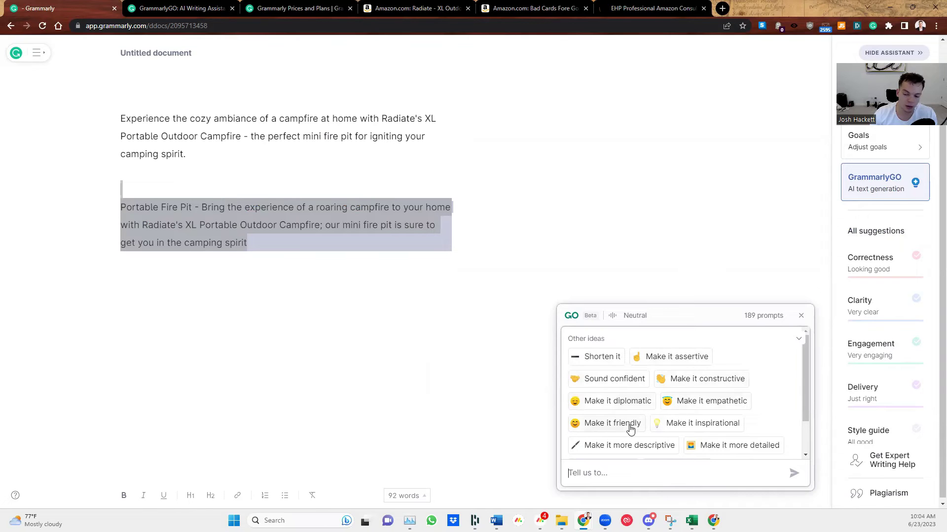
scroll(702, 425, "down", 1)
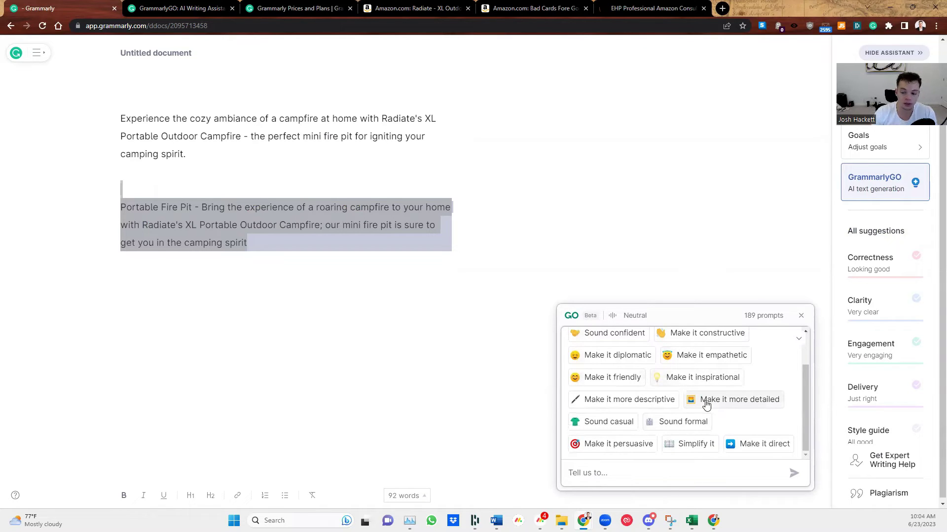
left_click(706, 401)
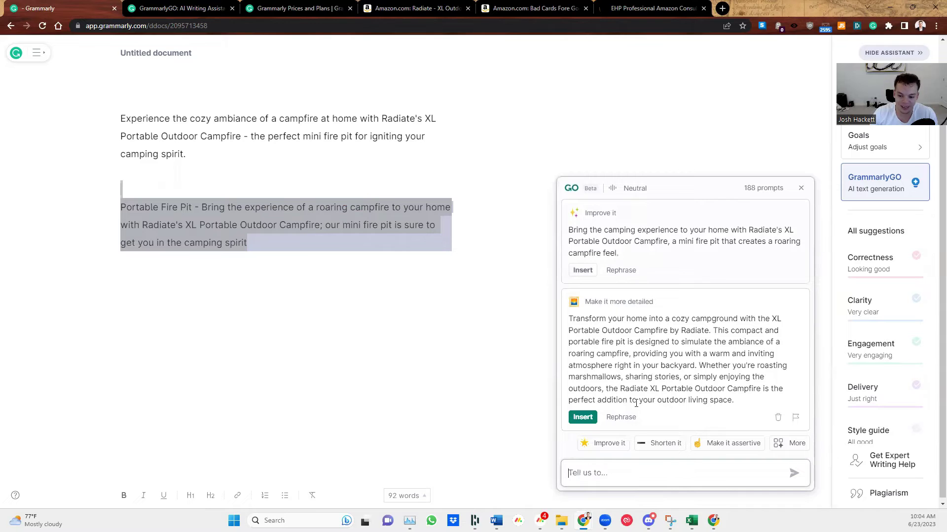
left_click(583, 417)
left_click_drag(291, 366, 87, 259)
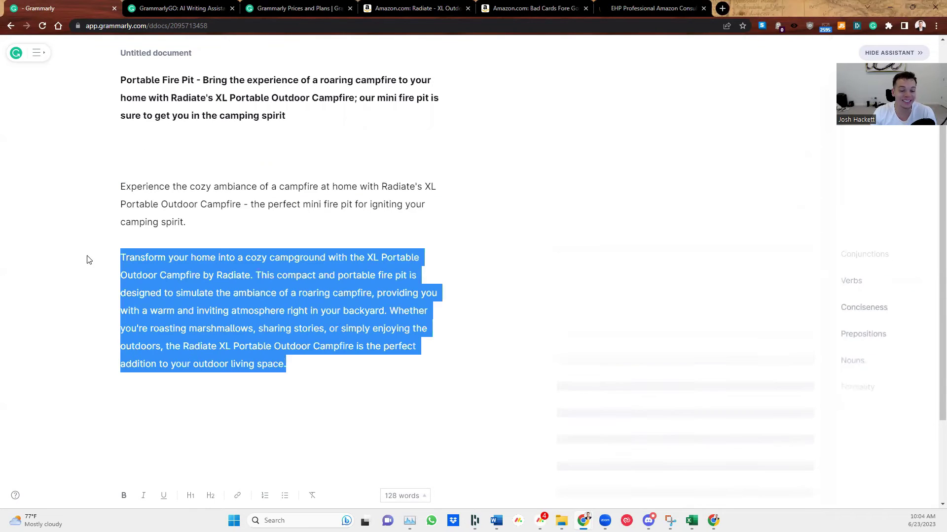
Load lettercount.com and count the heading's characters (179).
left_click(673, 9)
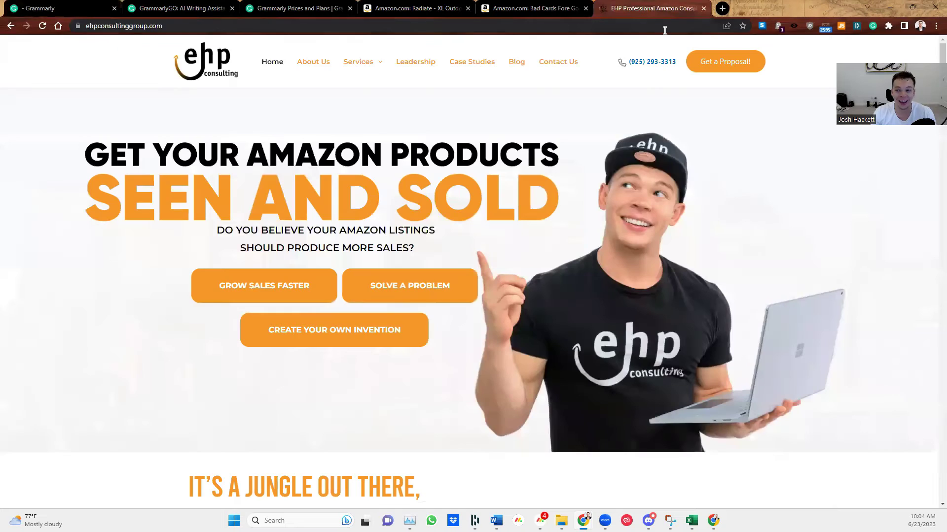
left_click(666, 28)
type("lettercount.com")
key("Return")
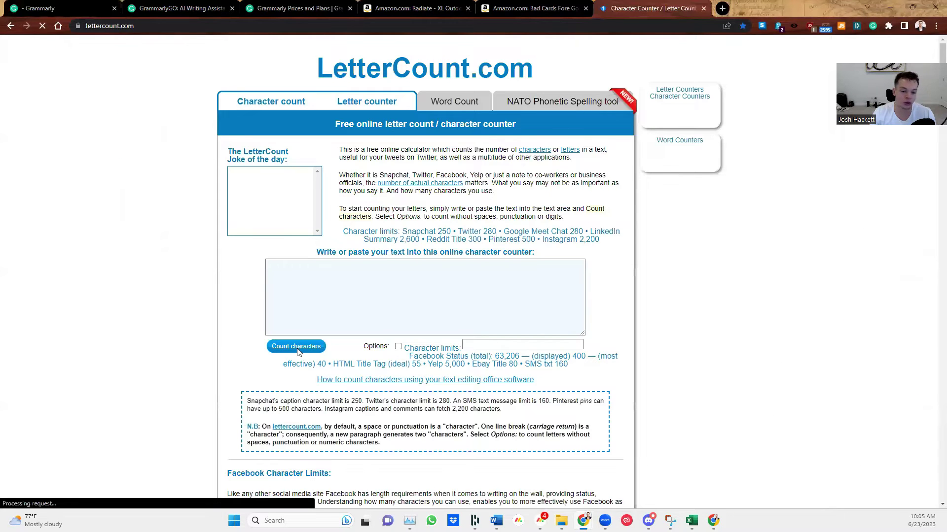
left_click(364, 282)
key("ctrl+a")
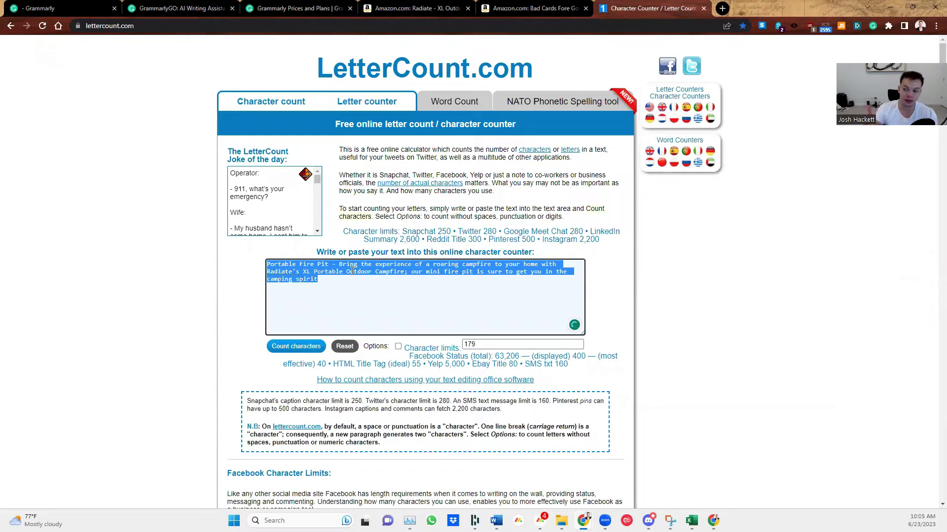
key("ctrl+1")
Measure the detailed campground paragraph at 444 characters in LetterCount, then return to Grammarly.
left_click_drag(288, 395, 117, 291)
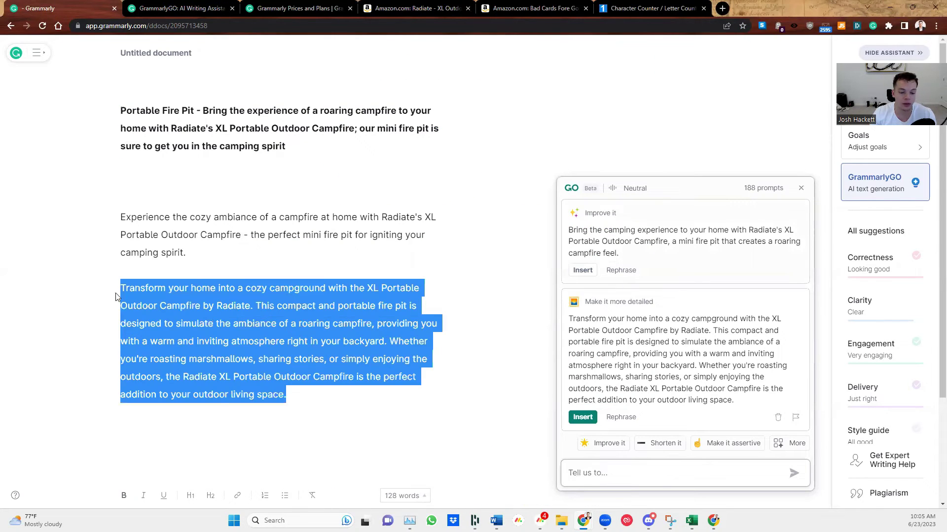
key("ctrl+c")
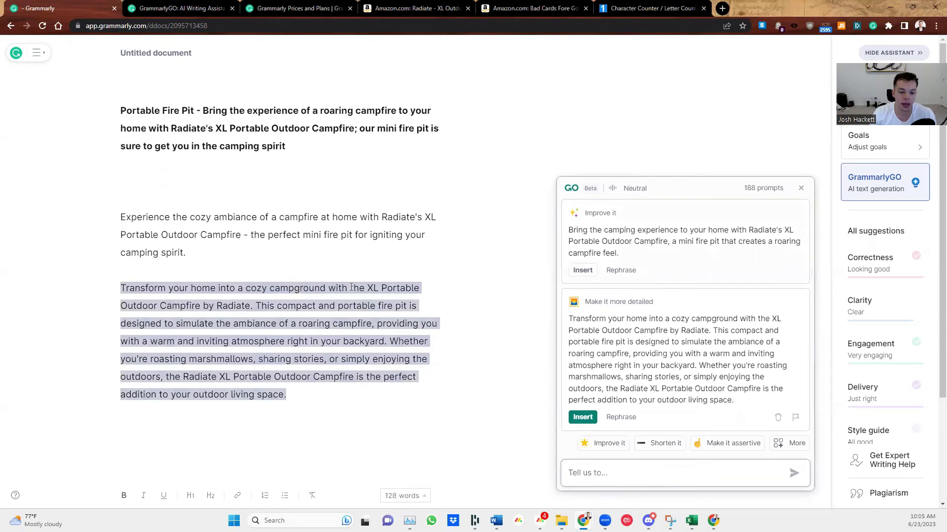
left_click(616, 8)
key("ctrl+v")
left_click(295, 346)
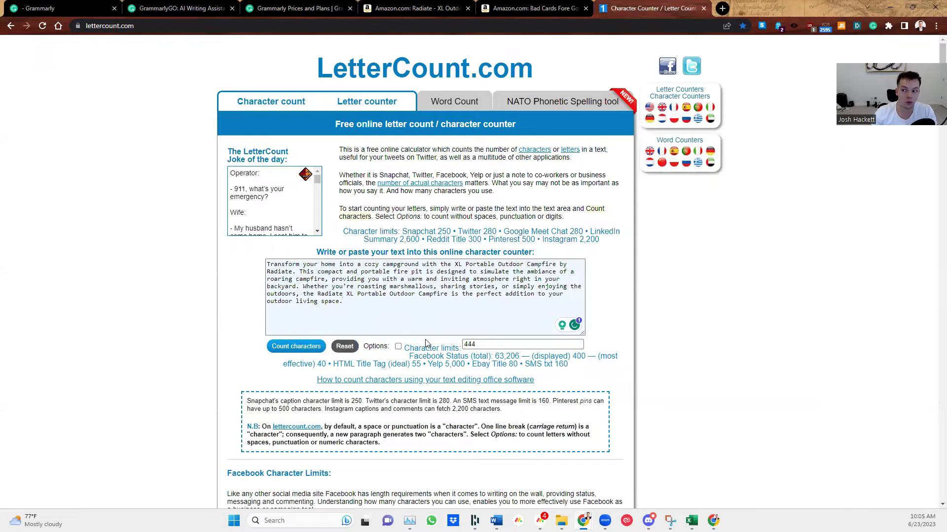
left_click(69, 5)
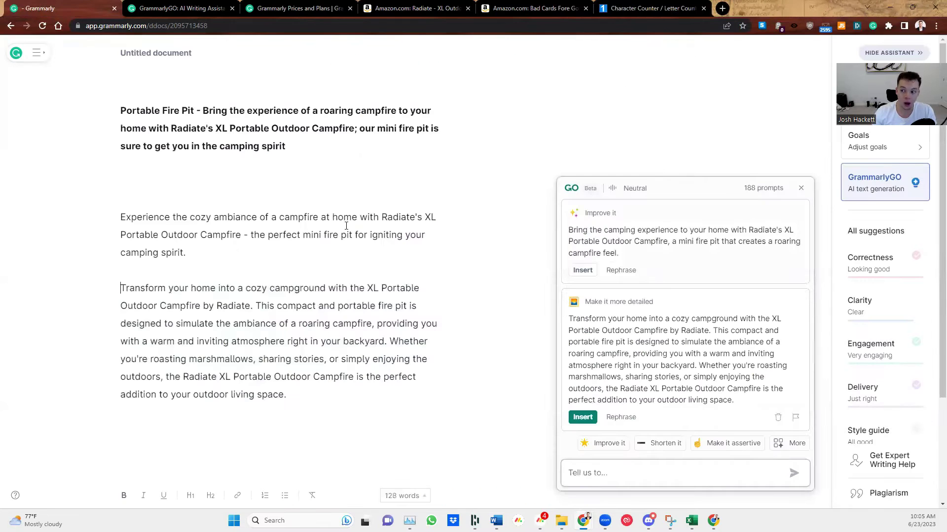
Select the text 'This compact and portable fire pit is' in the document.
scroll(120, 285, "down", 1)
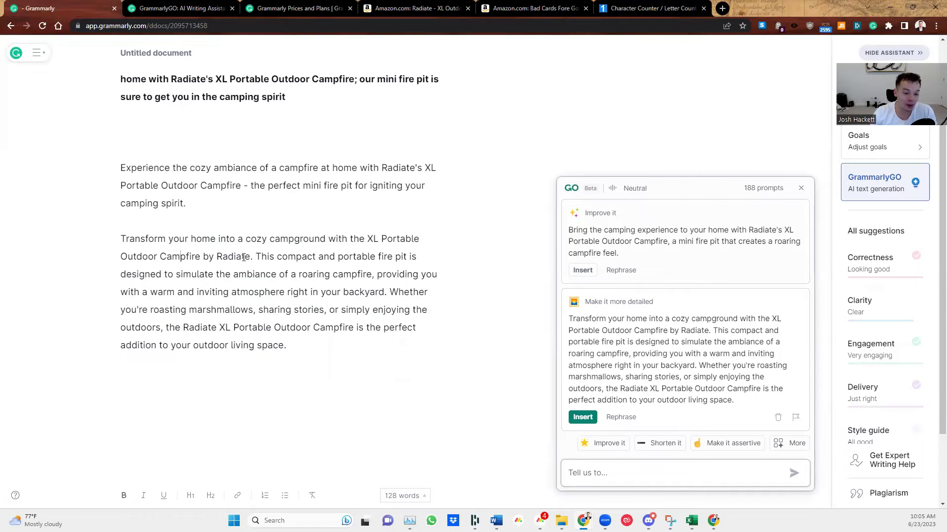
left_click_drag(255, 257, 68, 236)
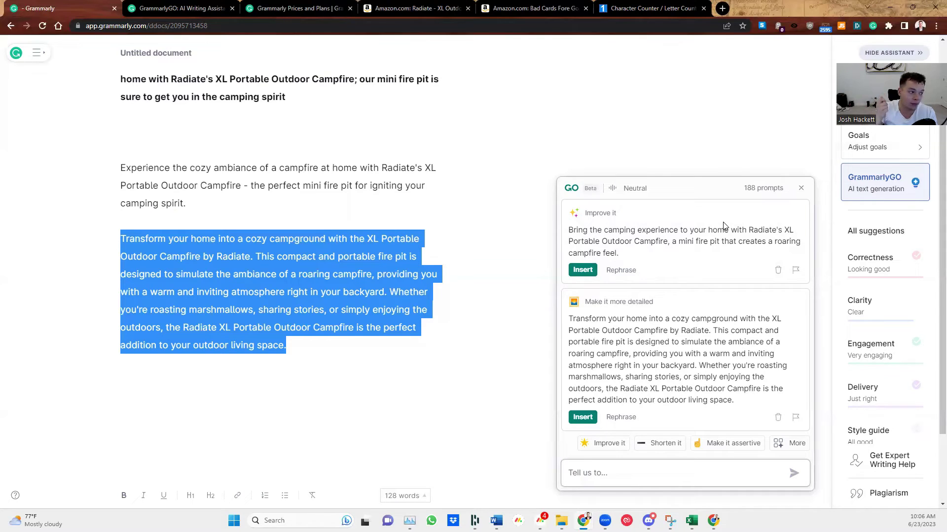
Copy the three golfer bullet lines from the Bad Cards Fore Good Golfers Amazon listing.
left_click(416, 8)
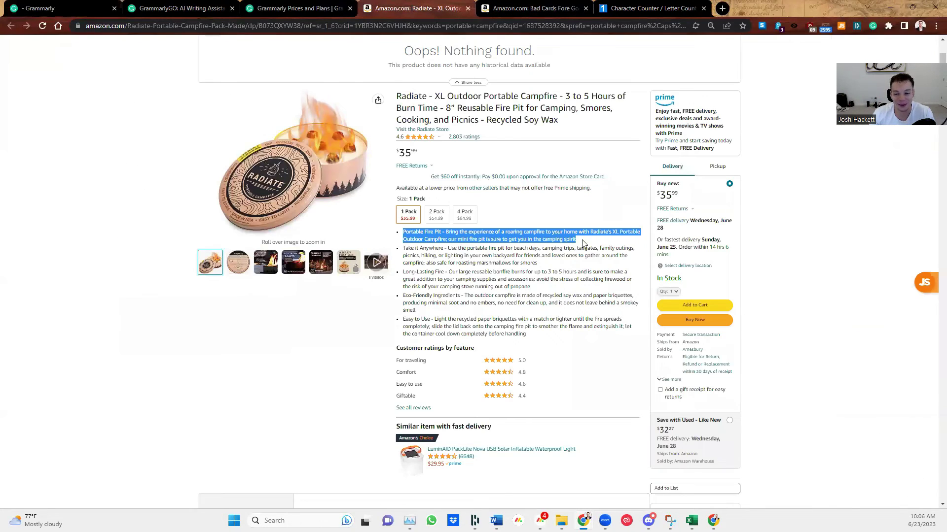
left_click_drag(575, 240, 404, 235)
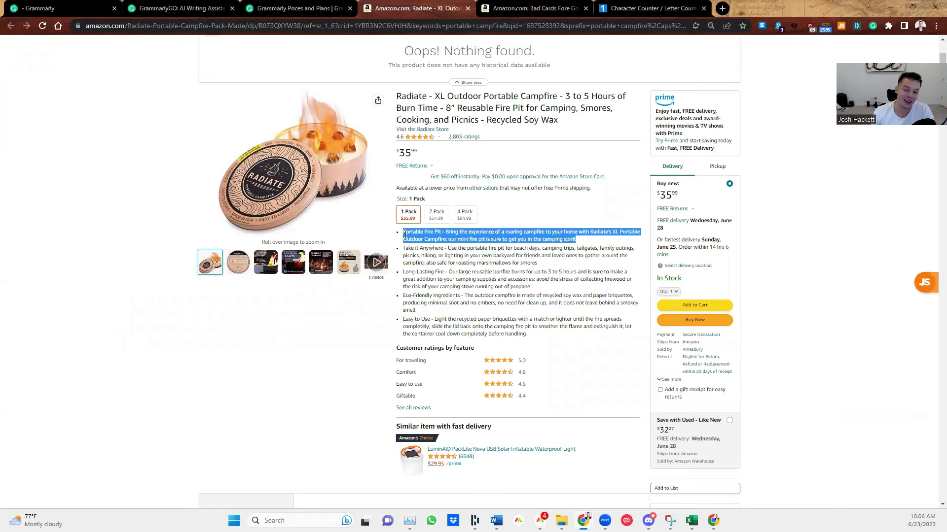
left_click(499, 8)
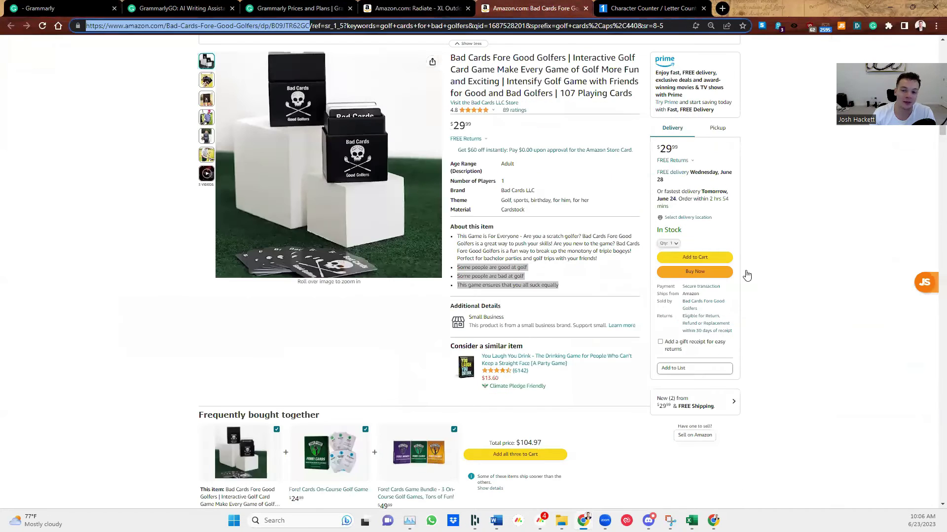
scroll(788, 289, "up", 3)
scroll(812, 296, "down", 1)
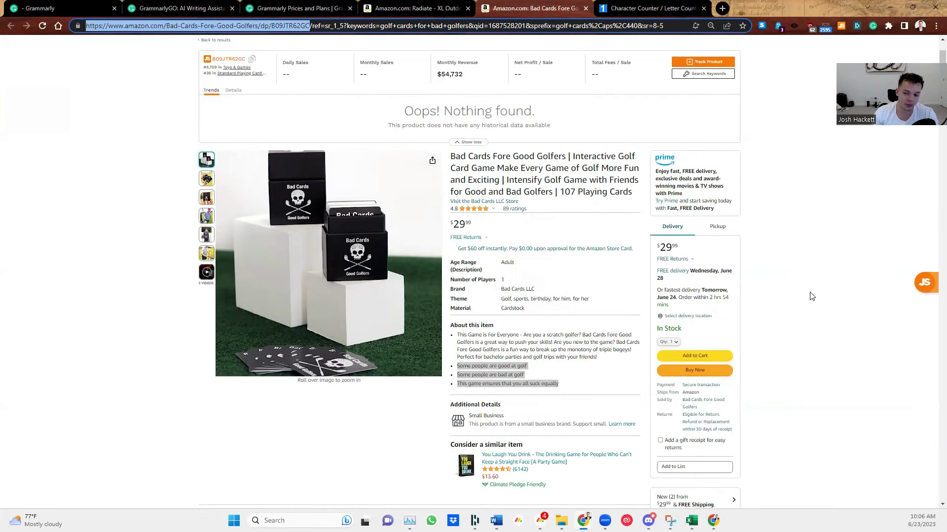
left_click_drag(585, 157, 553, 193)
left_click(506, 180)
left_click(551, 194)
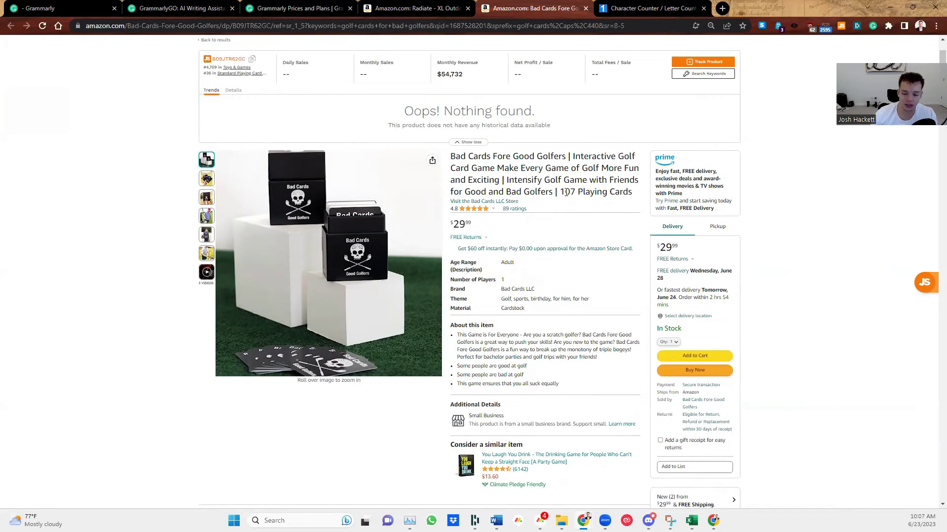
scroll(569, 266, "down", 1)
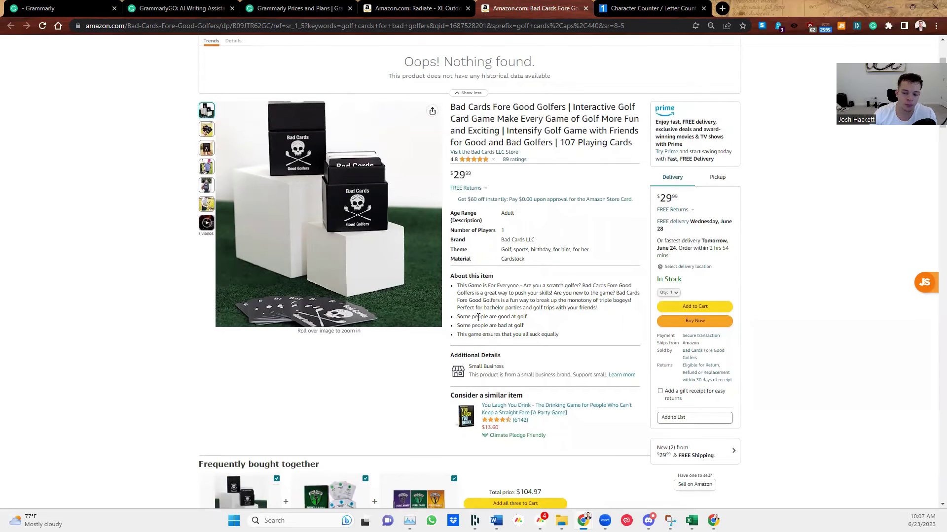
left_click_drag(457, 317, 567, 335)
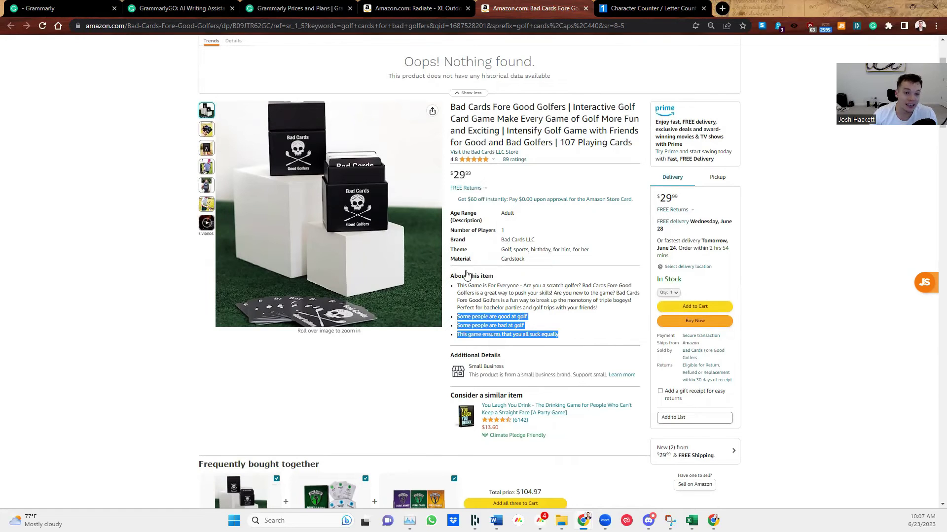
left_click(296, 9)
Paste the three golf lines into the document and strip their bullets.
left_click(196, 4)
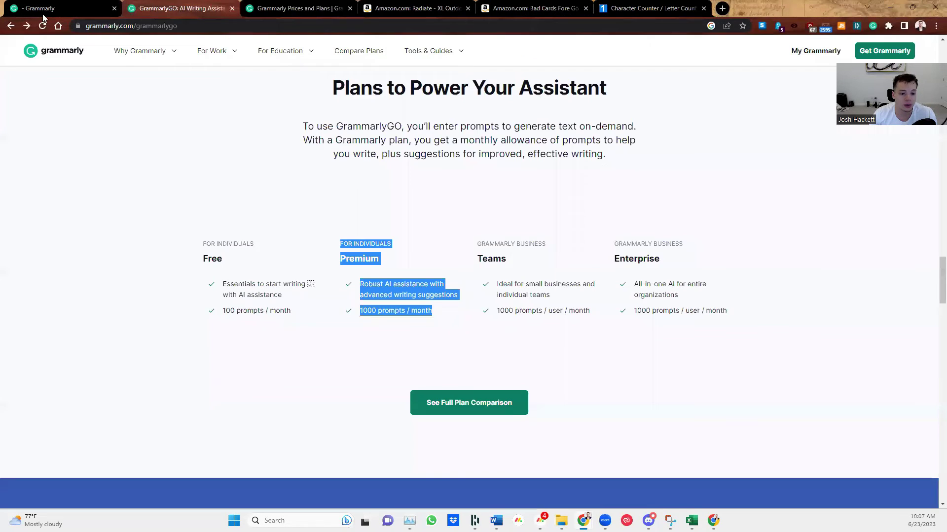
key("ctrl+shift+Tab")
key("ctrl+v")
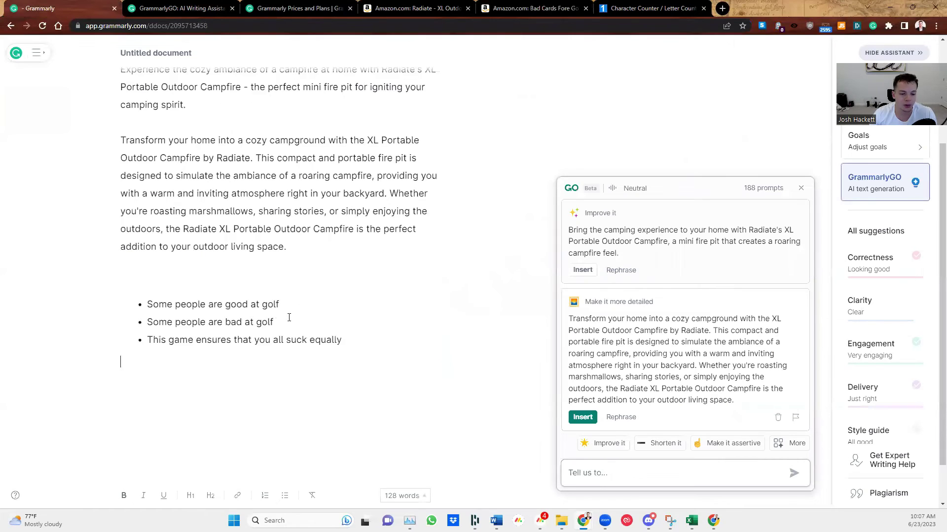
left_click(143, 293)
key("BackSpace")
key("Down")
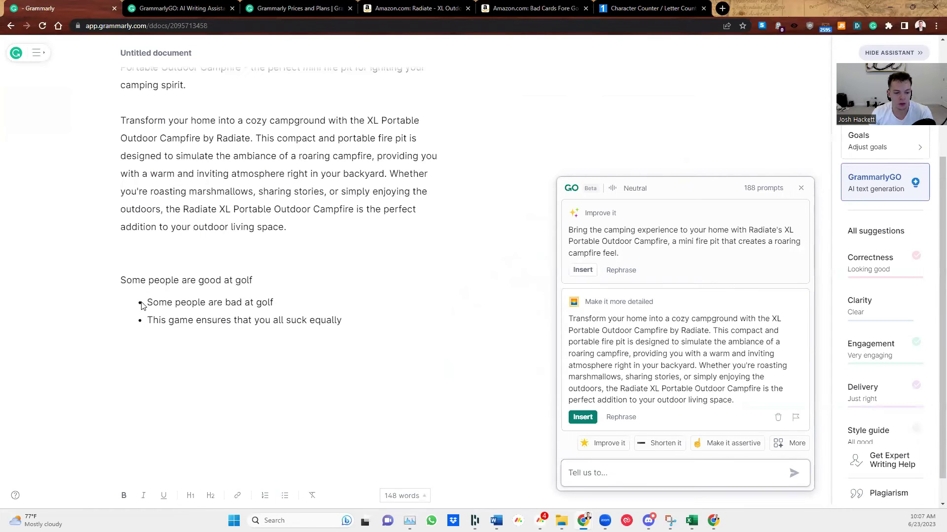
key("BackSpace")
key("Down")
key("BackSpace")
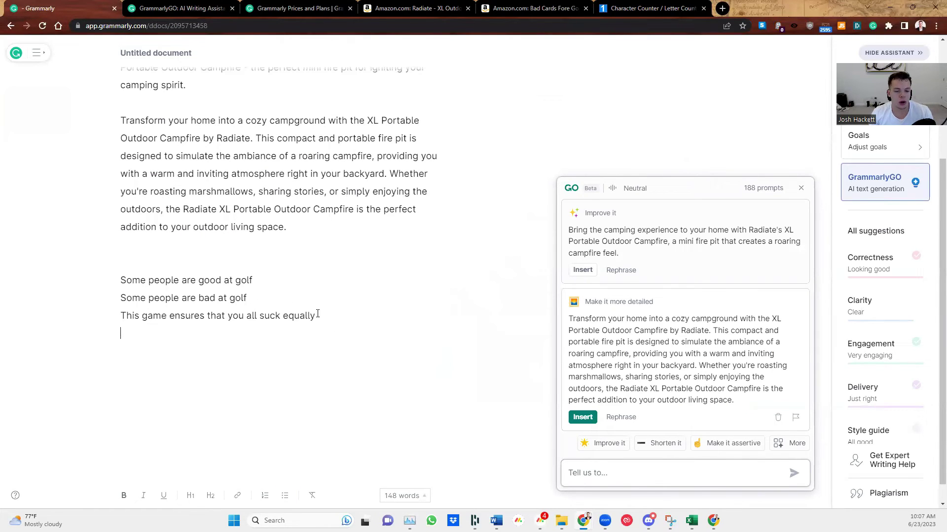
Paste a second copy of the three golf lines below and select it.
left_click_drag(318, 314, 116, 279)
key("Left")
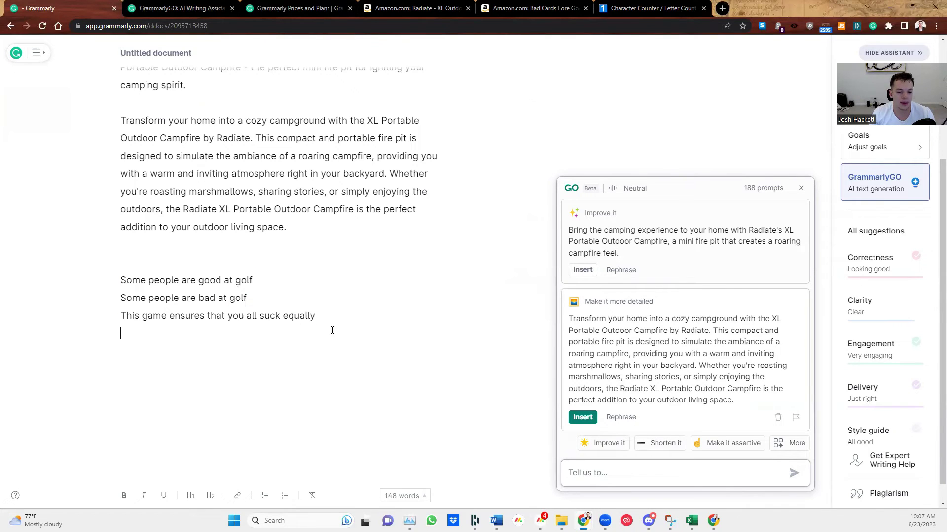
scroll(332, 331, "down", 2)
key("Return")
key("ctrl+v")
left_click_drag(317, 311, 50, 275)
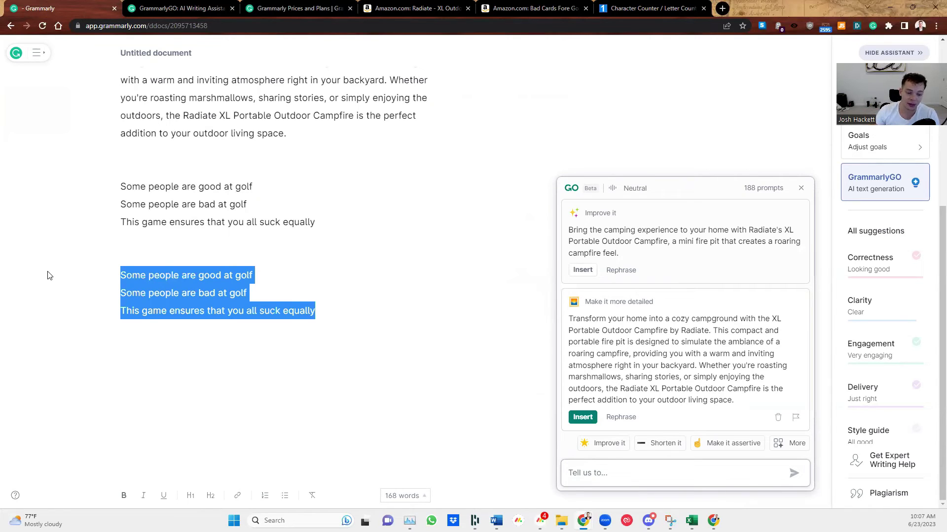
Replace the second golf copy with GrammarlyGO's 'Golf is a game…' Improve it rewrite.
left_click_drag(329, 324, 120, 275)
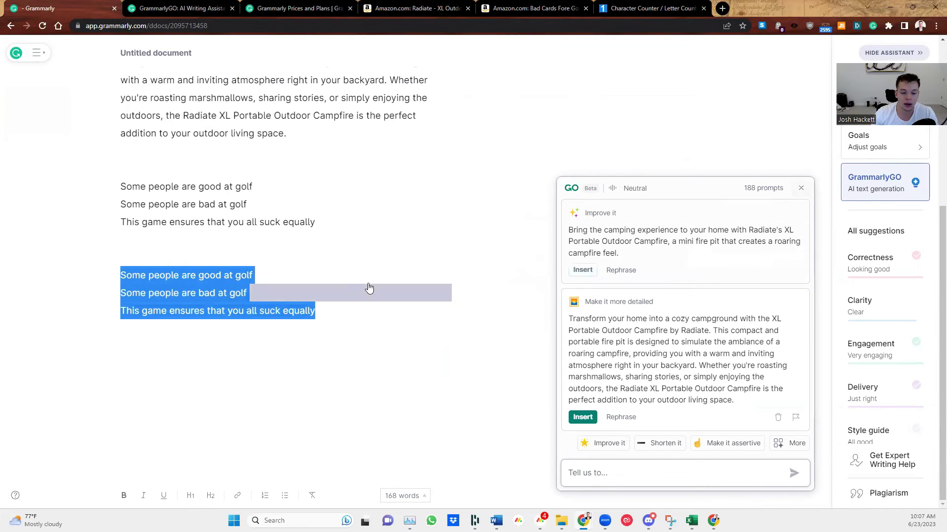
left_click_drag(321, 311, 120, 274)
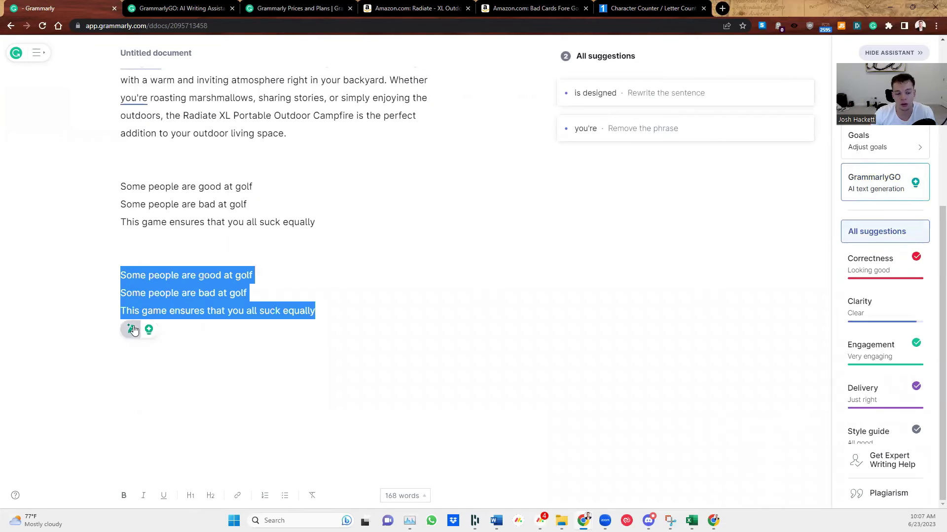
left_click(132, 330)
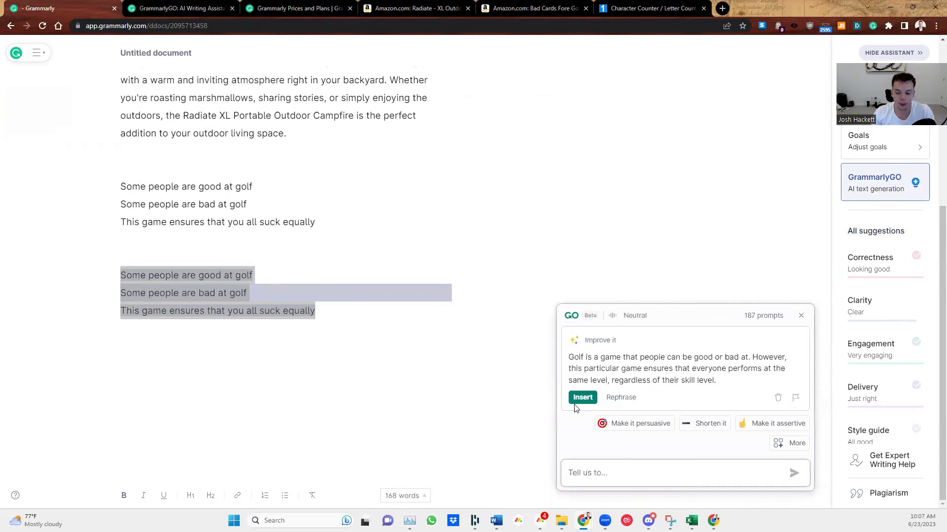
left_click(581, 401)
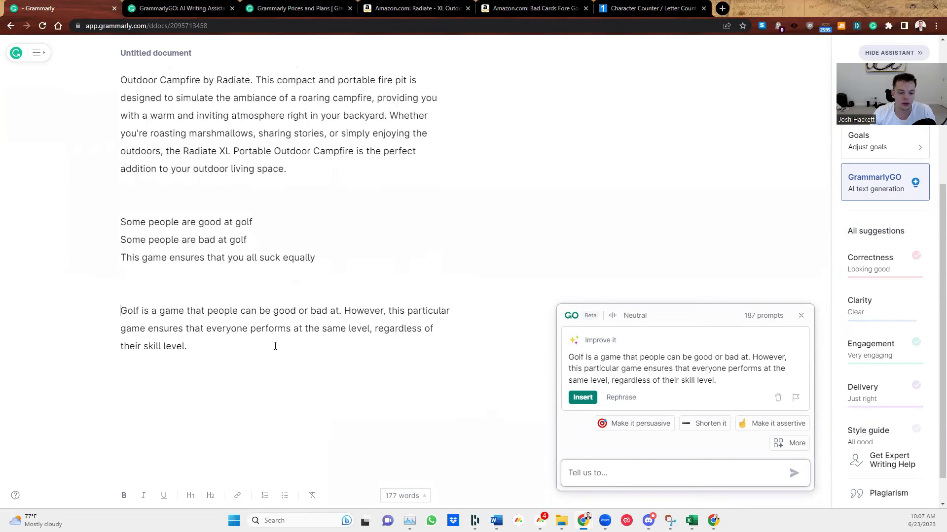
scroll(182, 335, "down", 1)
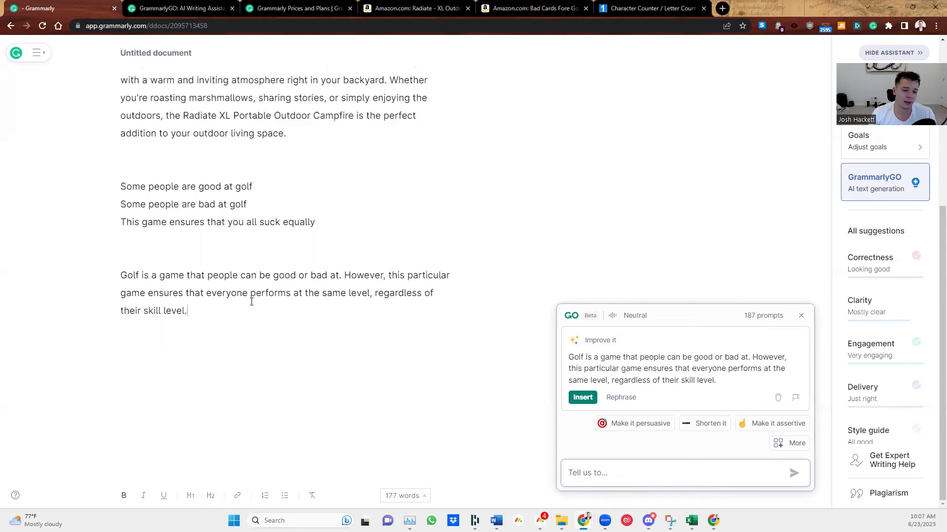
Review the rewritten golf paragraph alongside the original three golf lines.
left_click_drag(224, 304, 104, 283)
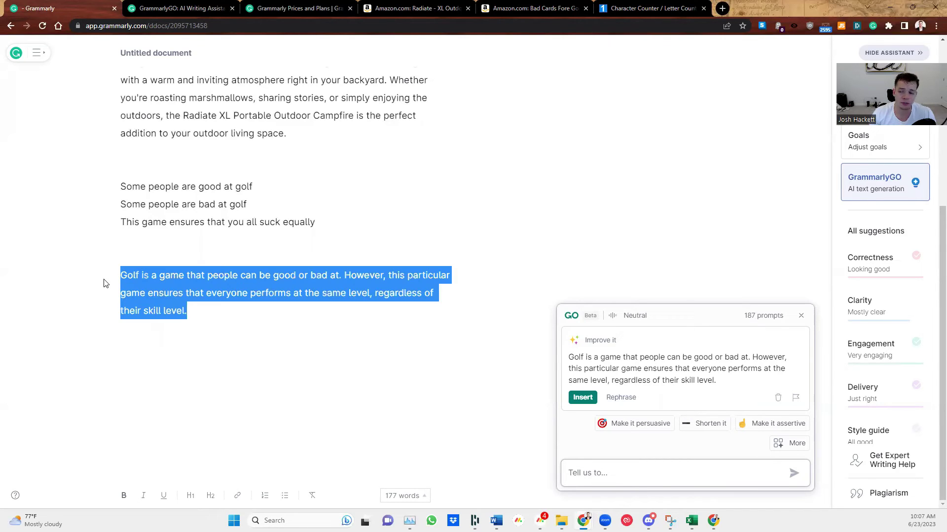
left_click(206, 307)
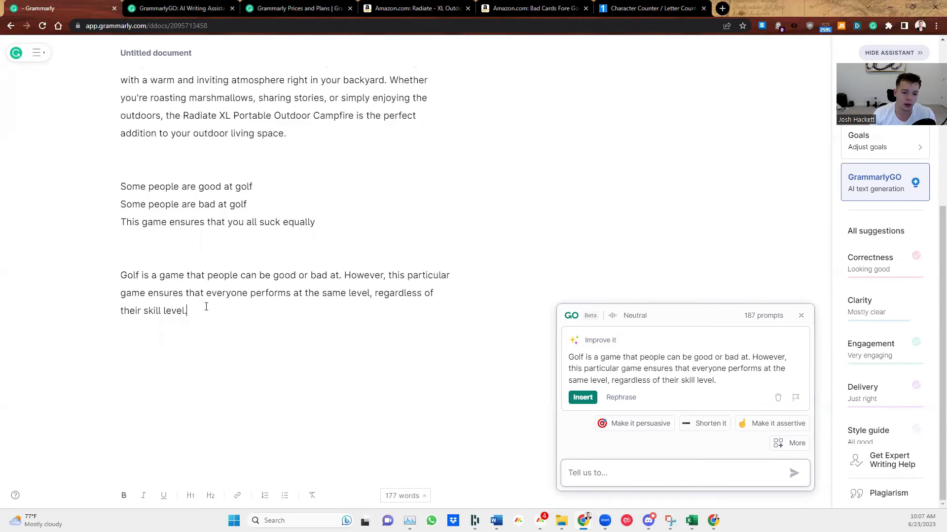
left_click_drag(315, 222, 108, 193)
left_click(301, 345)
Add 'card' after 'This' and delete the earlier 'Golf is a game…' rewrite paragraph.
left_click(143, 221)
type("card")
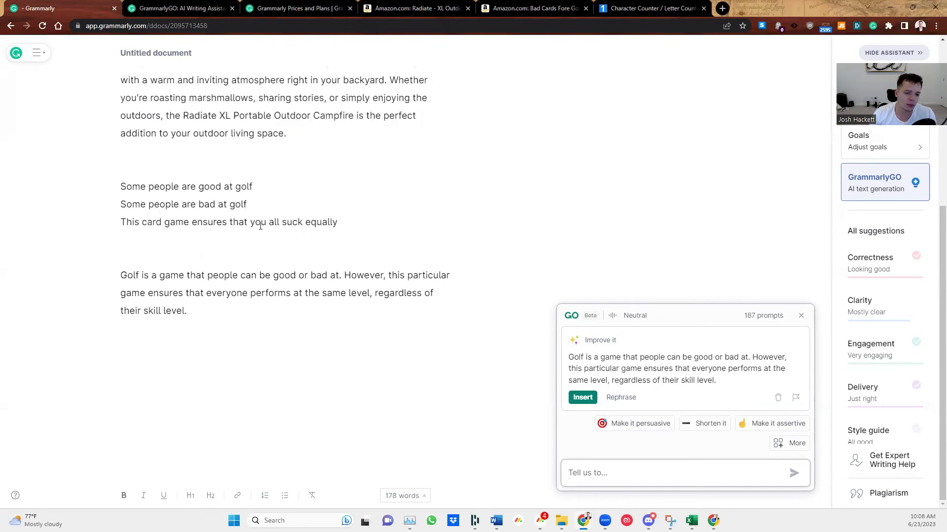
left_click_drag(125, 294, 104, 273)
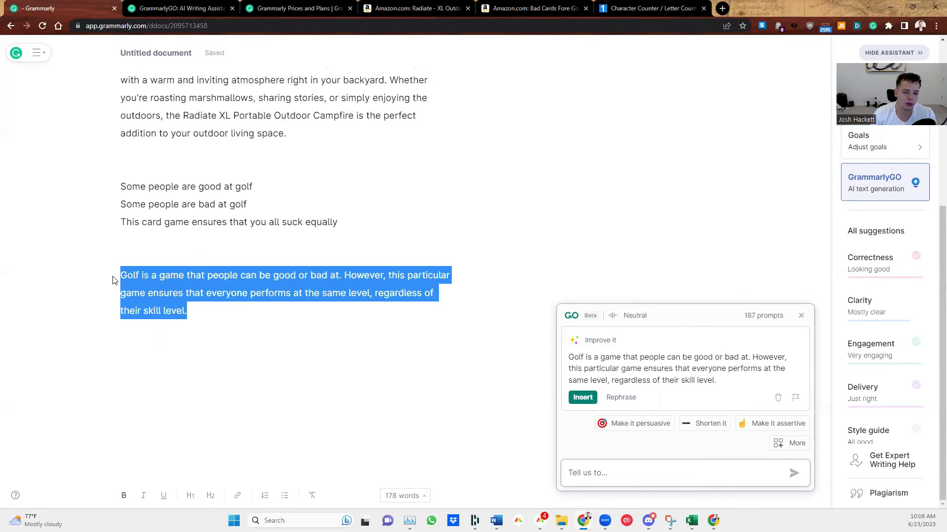
key("BackSpace")
key("BackSpace")
key("BackSpace")
Replace the three golf lines with GrammarlyGO's 'While some individuals may excel at golf…' rewrite.
left_click_drag(349, 266, 91, 229)
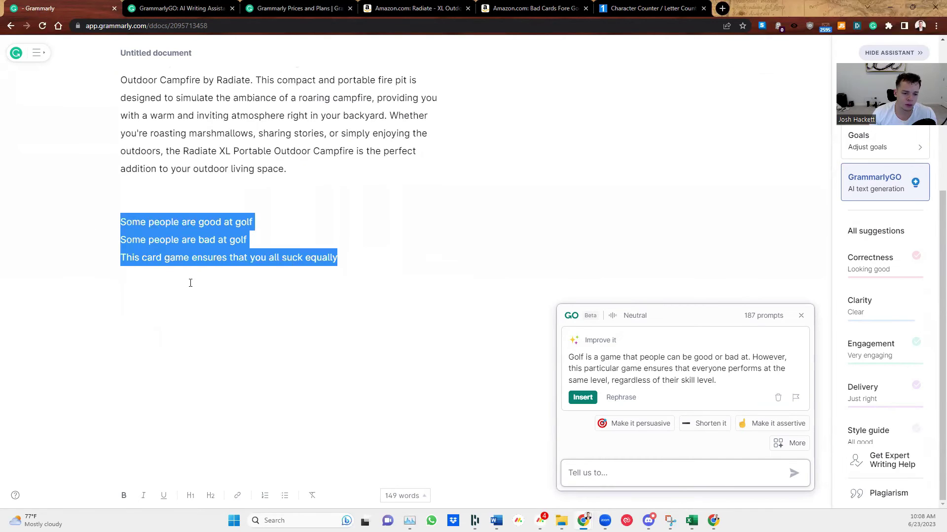
left_click_drag(348, 268, 93, 228)
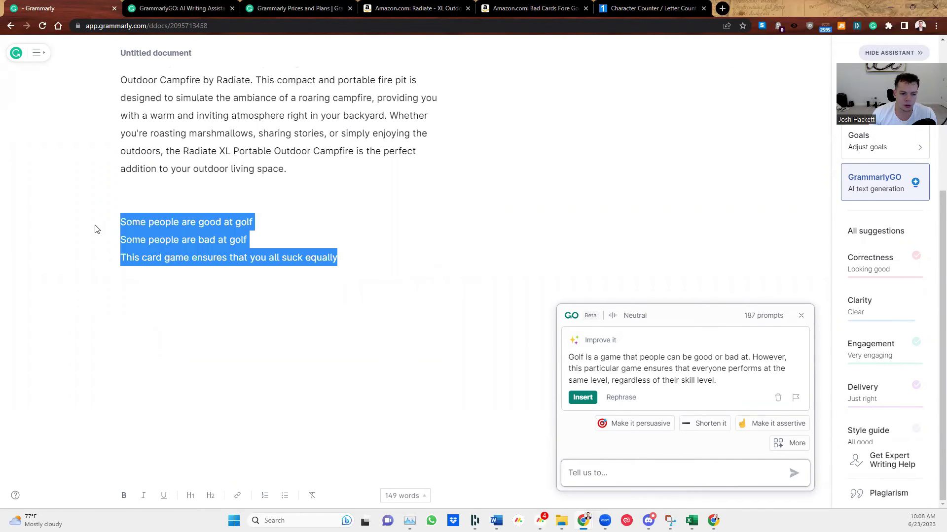
left_click_drag(342, 261, 93, 228)
left_click(130, 278)
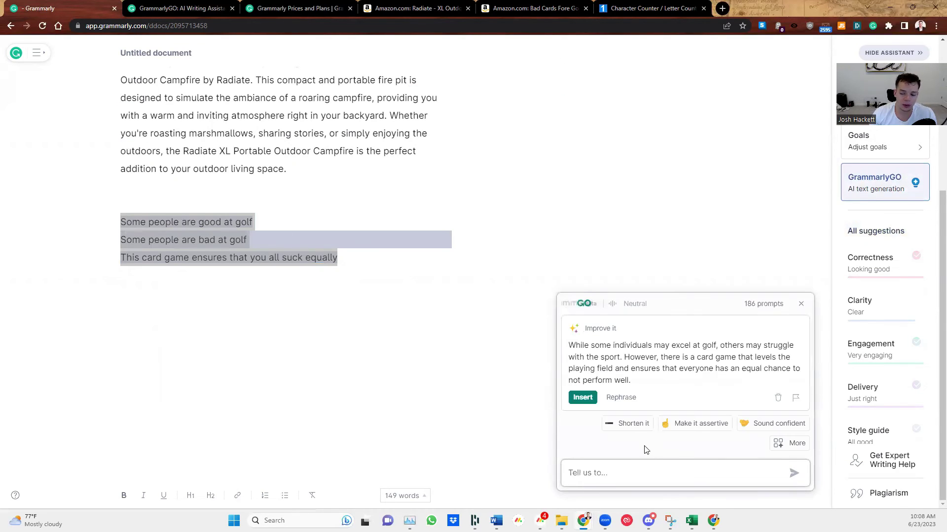
left_click(583, 397)
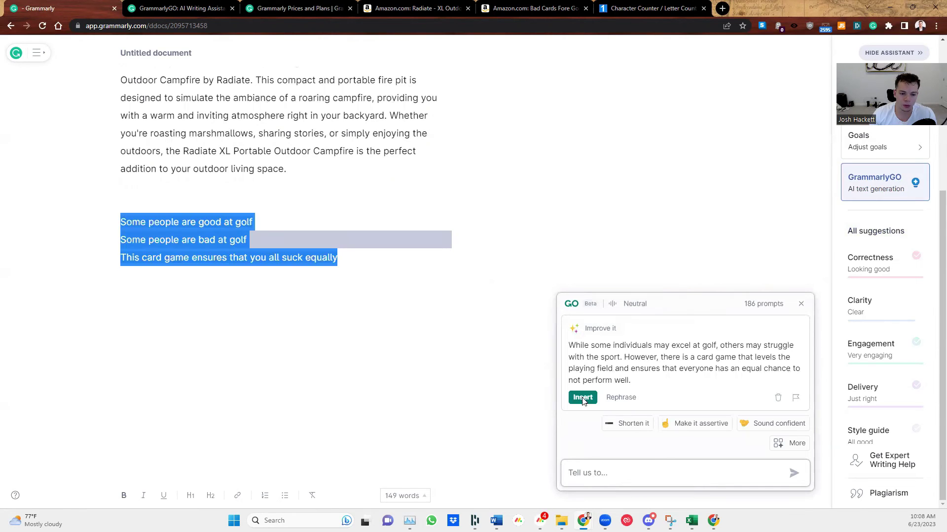
left_click_drag(122, 258, 423, 259)
left_click_drag(181, 277, 415, 292)
Run GrammarlyGO on the 'While some individuals may excel at golf…' paragraph and expand its Other ideas list.
left_click(415, 292)
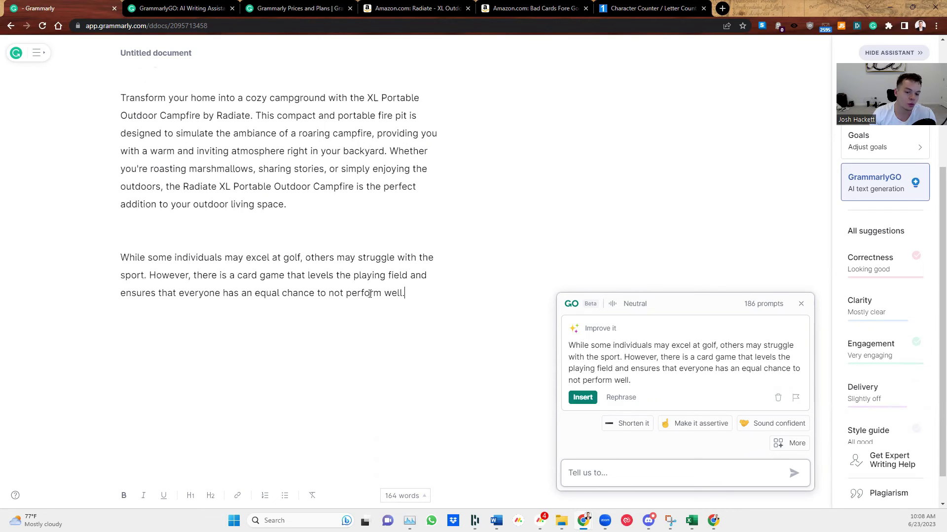
left_click(801, 304)
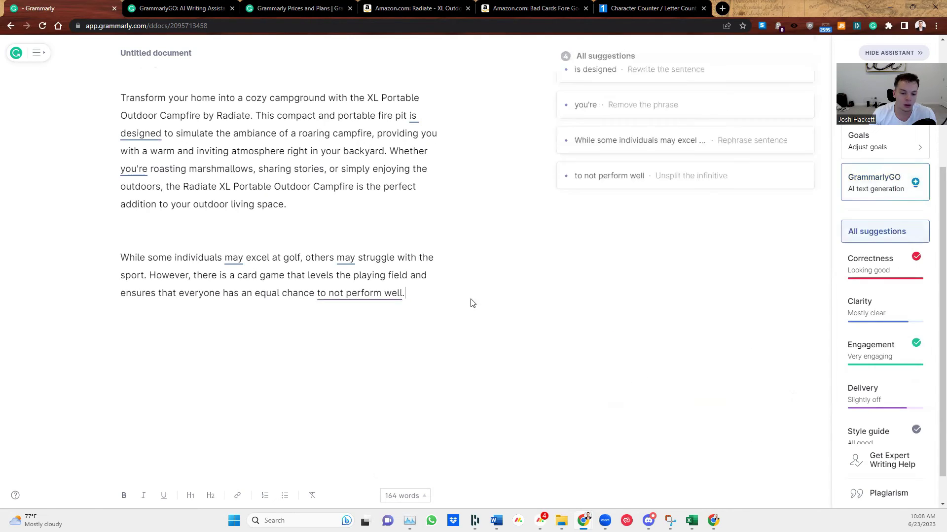
left_click_drag(429, 293, 120, 257)
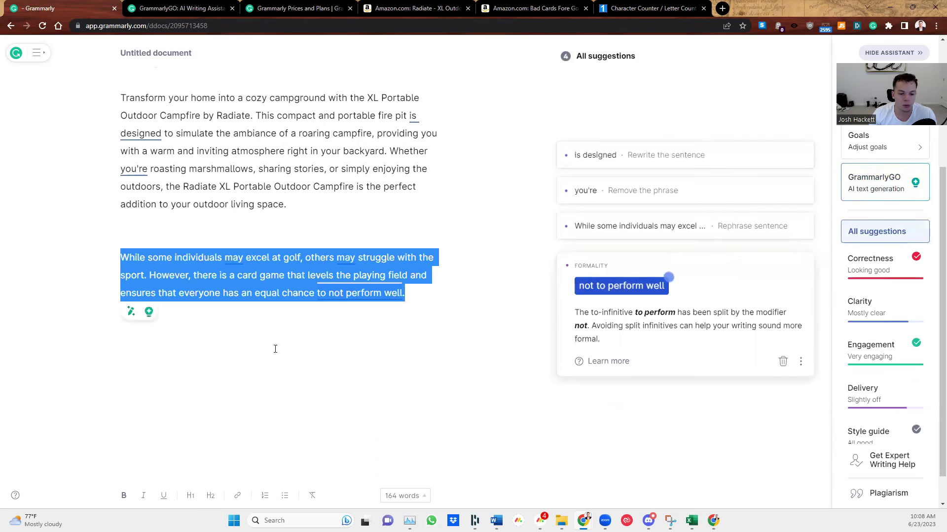
scroll(275, 349, "down", 1)
left_click(130, 277)
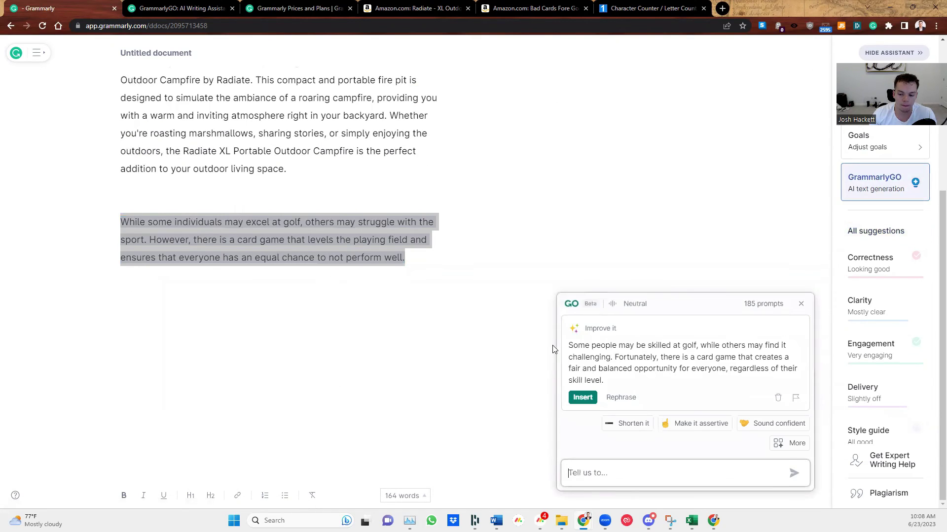
left_click(791, 447)
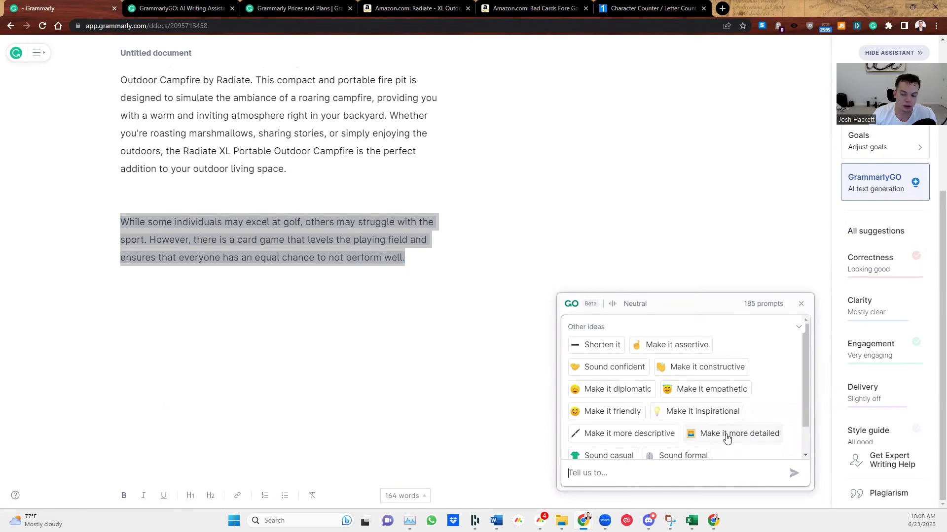
left_click(354, 226)
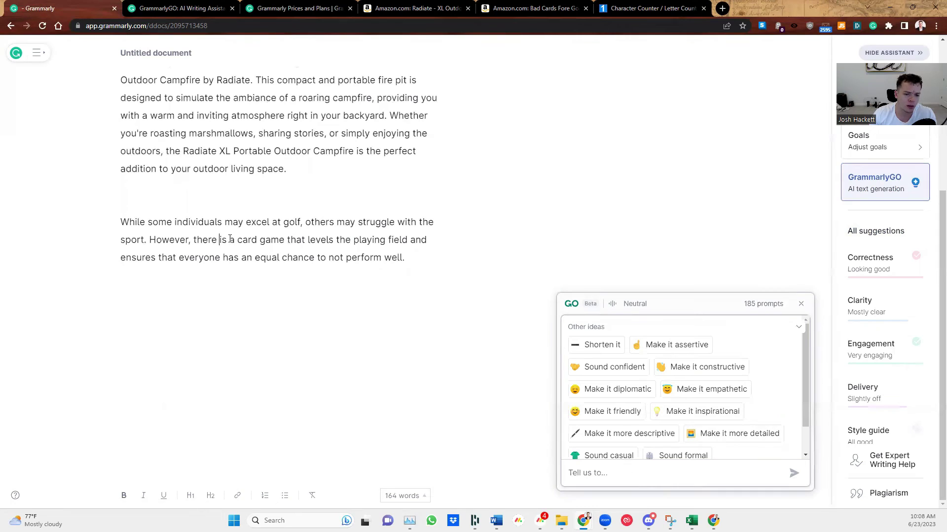
Change 'there' to 'our', add ', Bad Cards Fore Good Golfers' after 'card game', and delete 'that'.
left_click_drag(220, 240, 192, 240)
type("Ba")
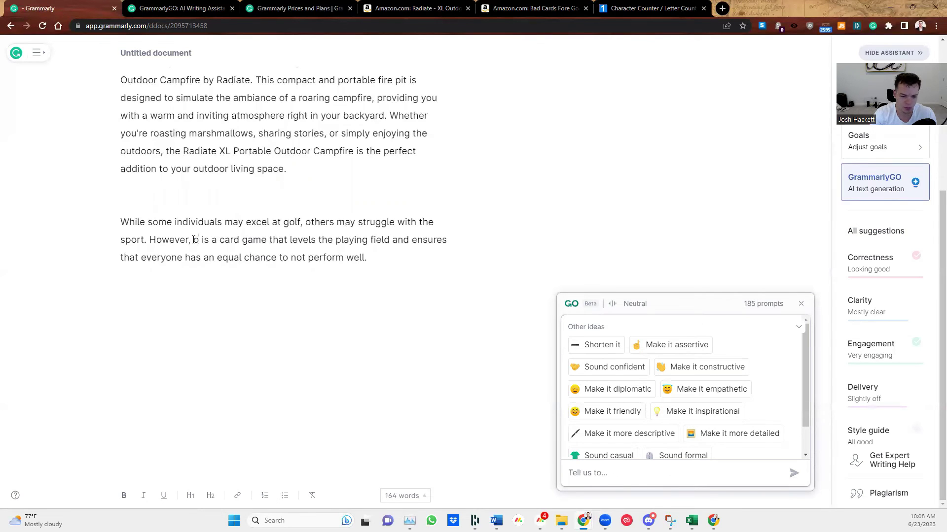
type("ur")
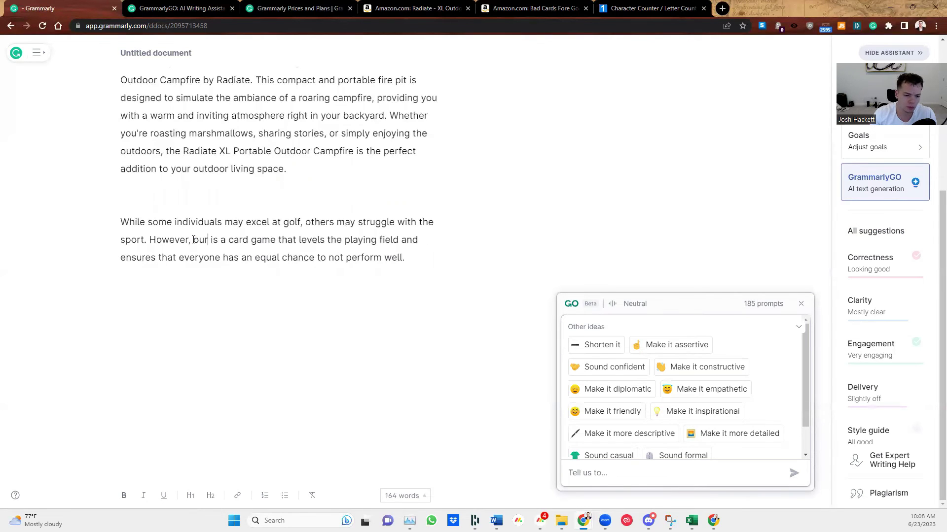
left_click(275, 240)
type(", ")
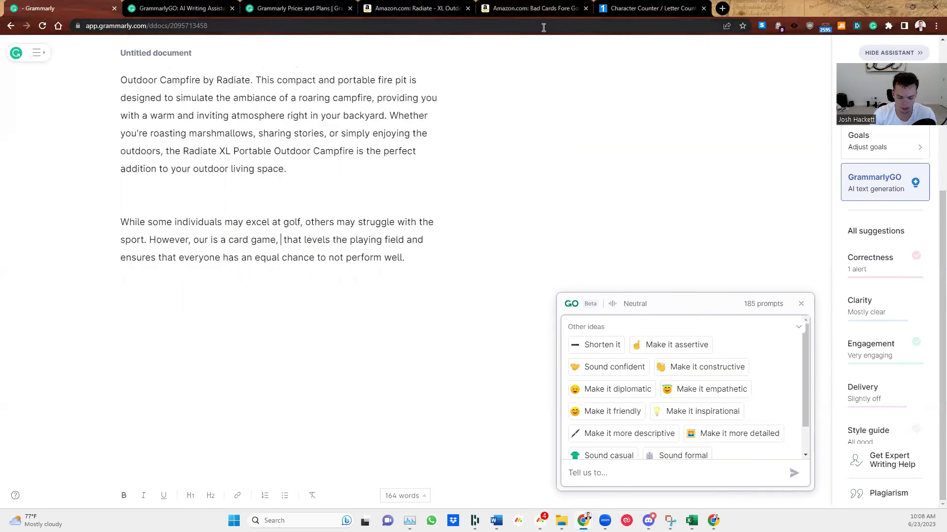
type("Ba")
type("d Cards Fir")
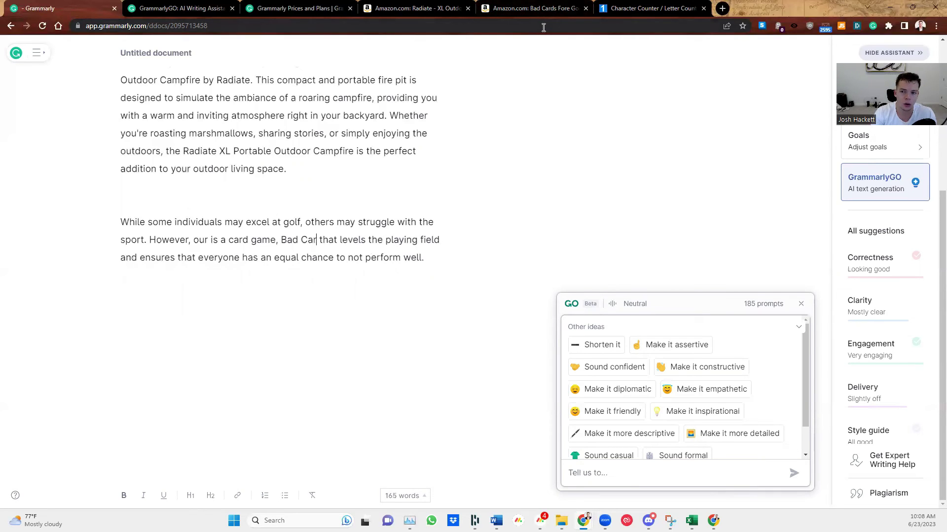
type("e")
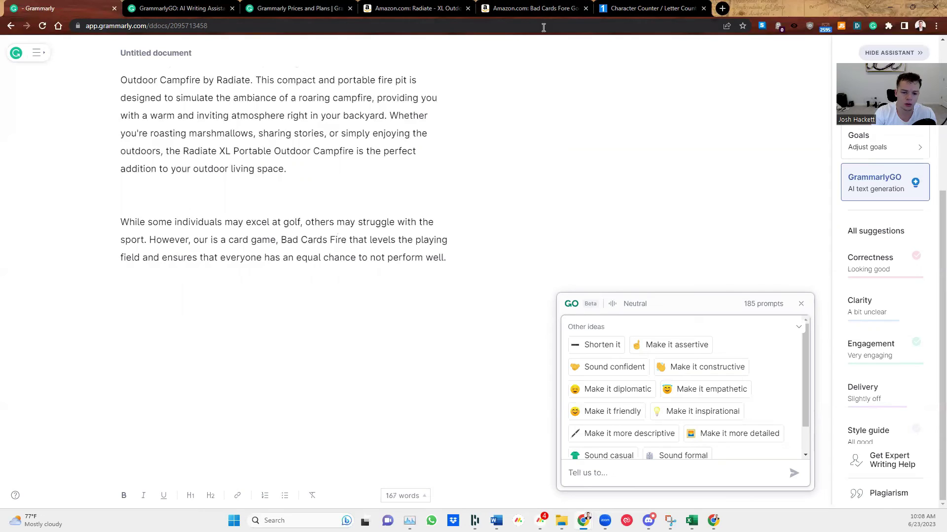
key("BackSpace")
key("BackSpace")
key("BackSpace")
type("ore")
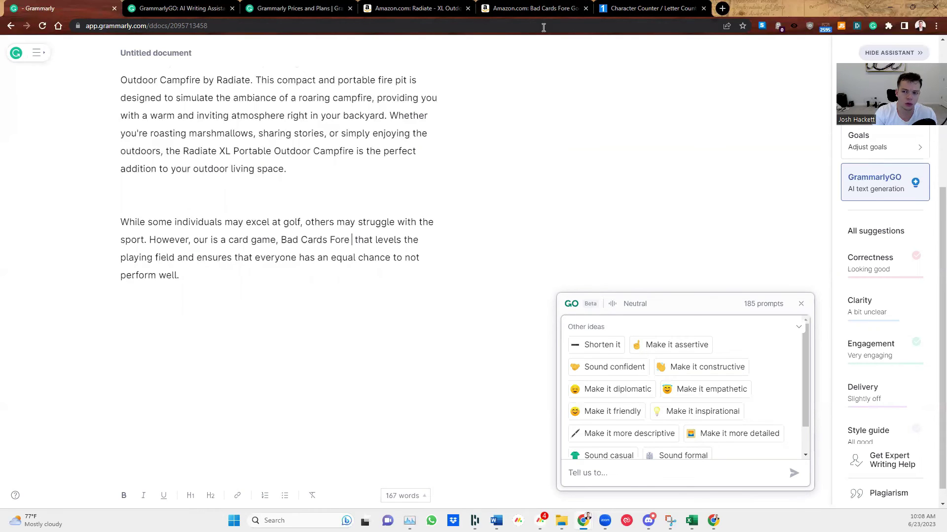
type(" Go ")
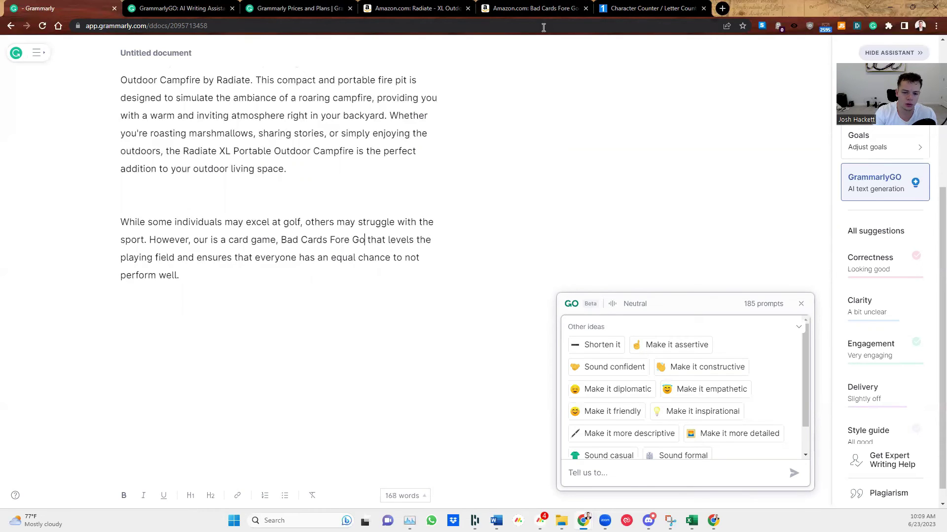
type("od Golfe")
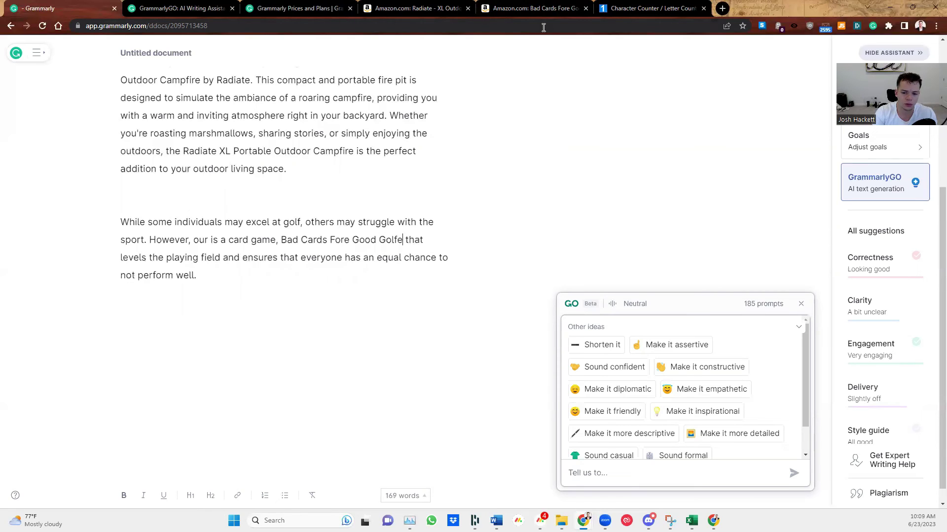
type("rs")
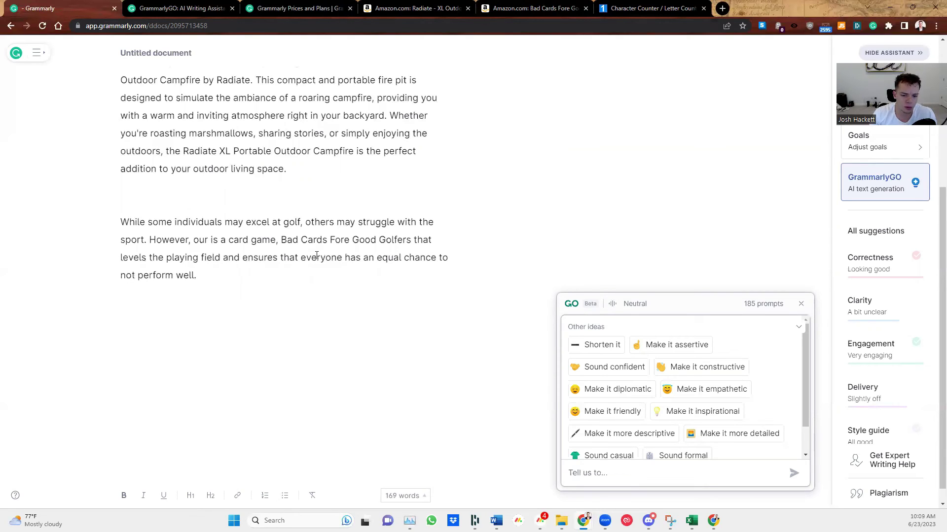
double_click(421, 241)
key("BackSpace")
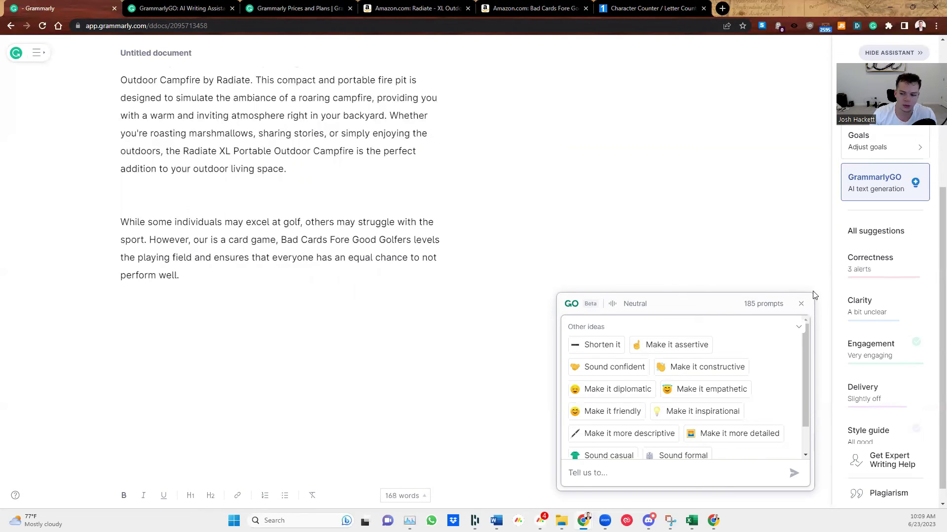
Insert GrammarlyGO's 'Make it more detailed' rewrite, beginning 'For many, playing golf can be quite daunting…'.
left_click(801, 304)
scroll(173, 303, "up", 1)
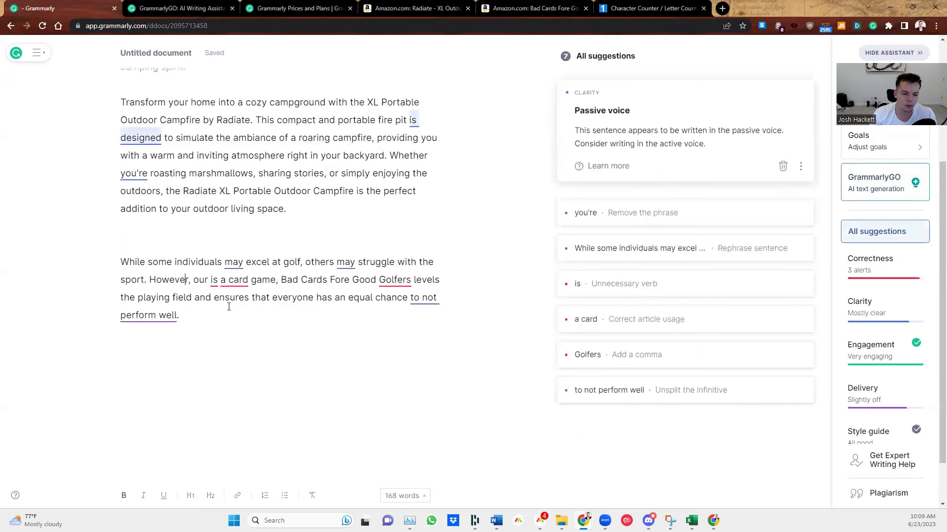
left_click_drag(180, 316, 85, 271)
left_click(149, 335)
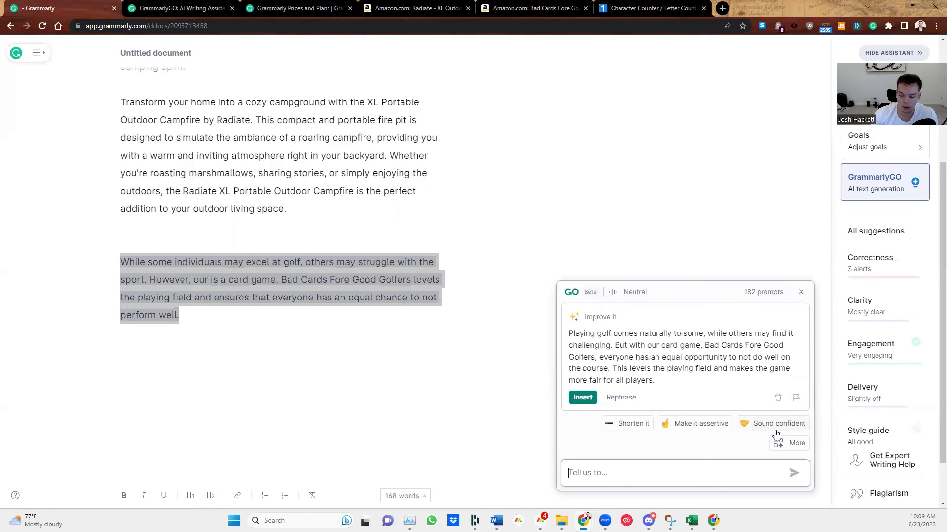
left_click(789, 443)
left_click(738, 421)
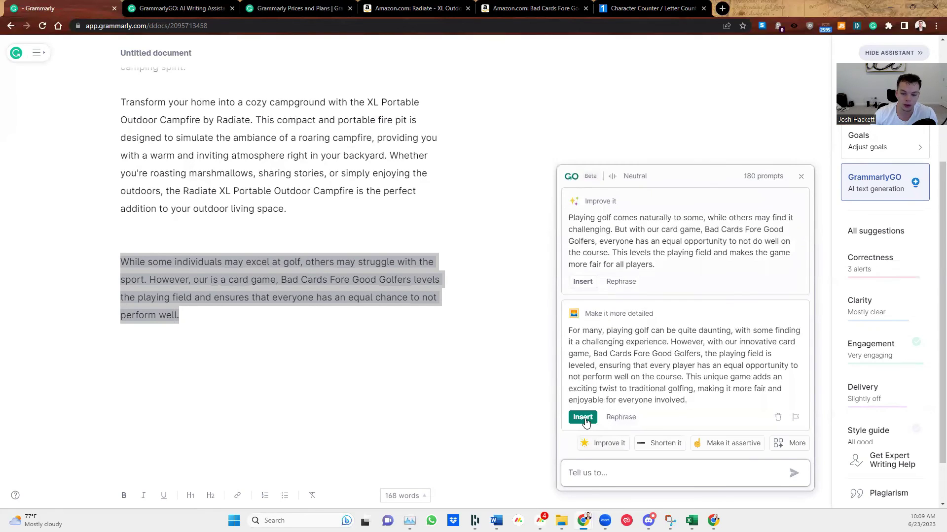
left_click(582, 417)
scroll(222, 217, "down", 2)
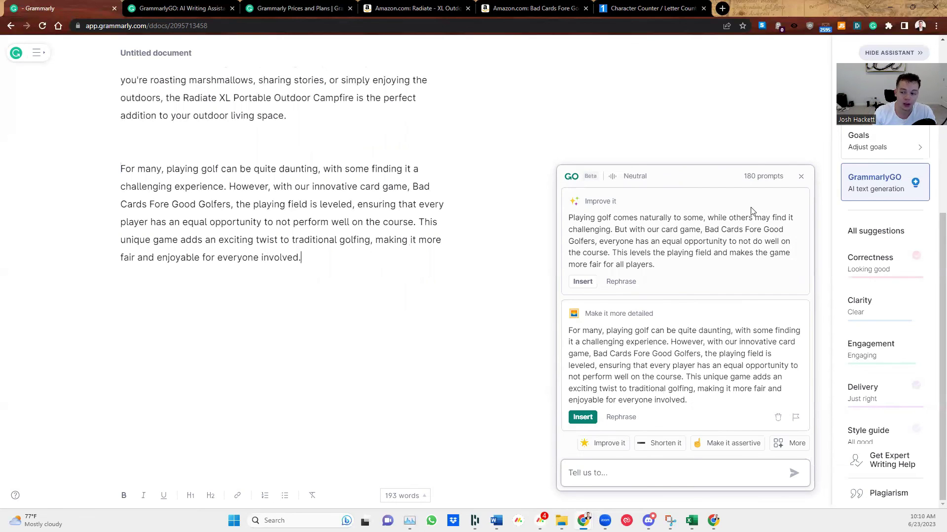
key("Escape")
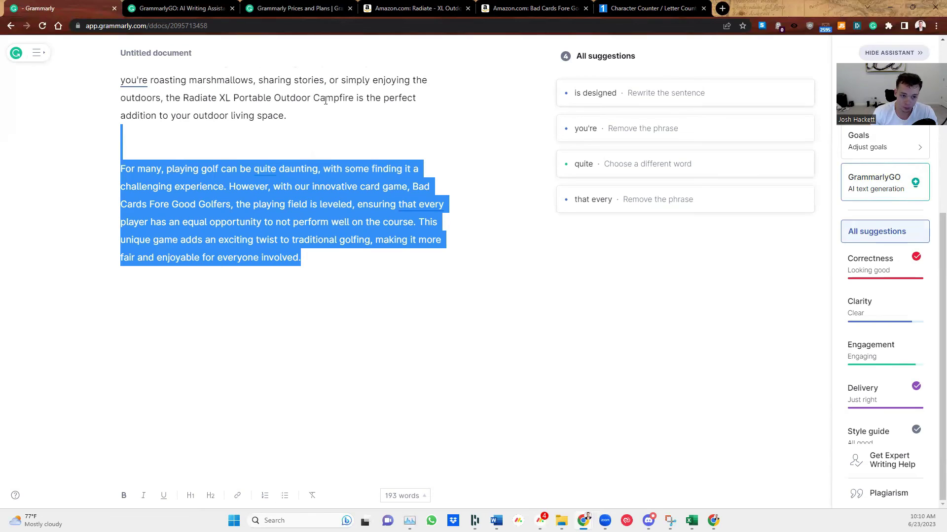
left_click(182, 8)
left_click(262, 7)
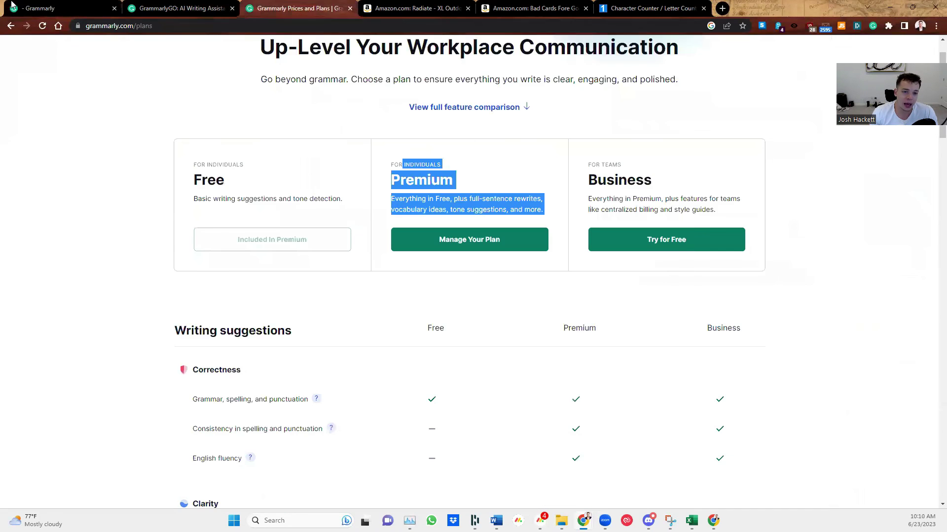
key("ctrl+1")
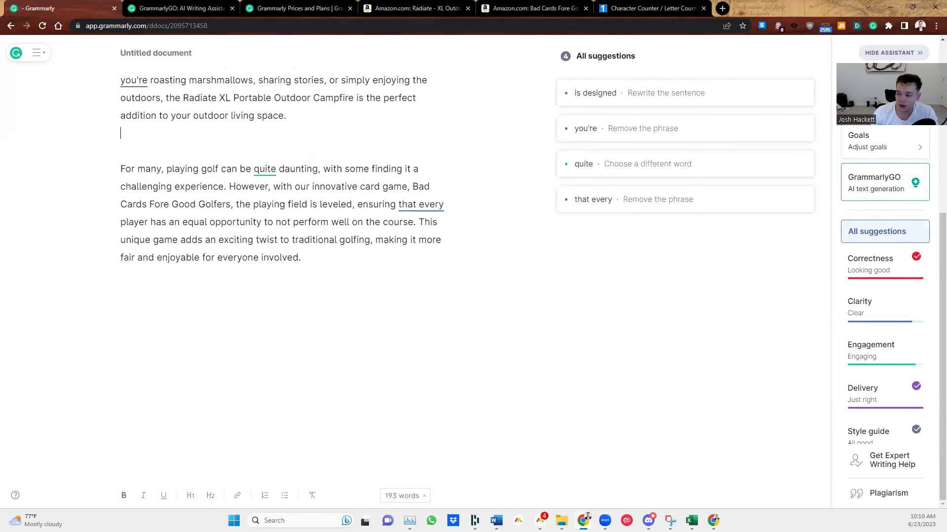
Switch to the 'Amazon GrammarlyGO AI Assistance' Google Doc in Chrome and return to its top.
key("alt+Tab")
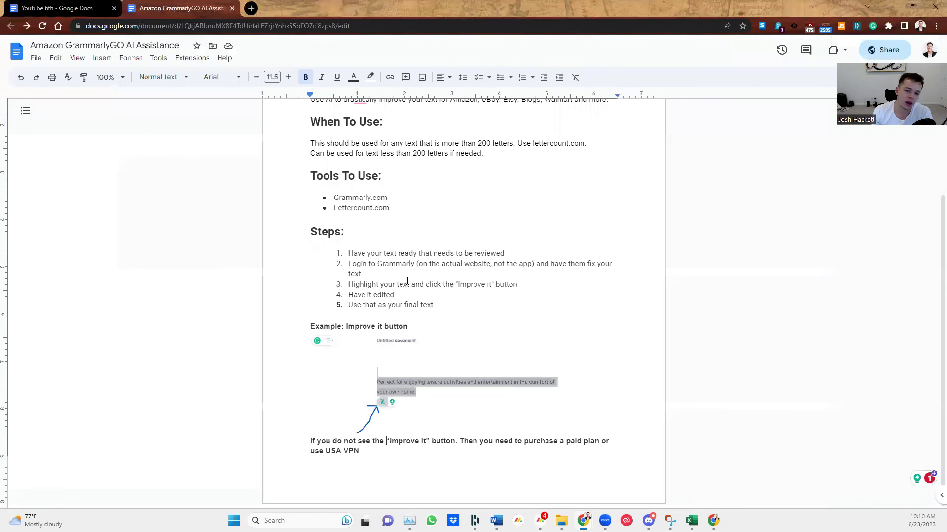
scroll(523, 387, "down", 2)
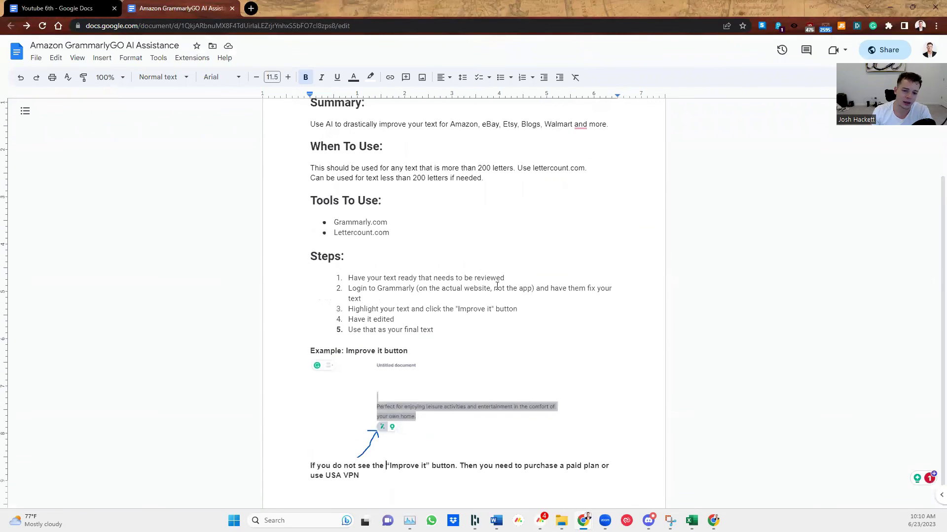
scroll(522, 386, "up", 2)
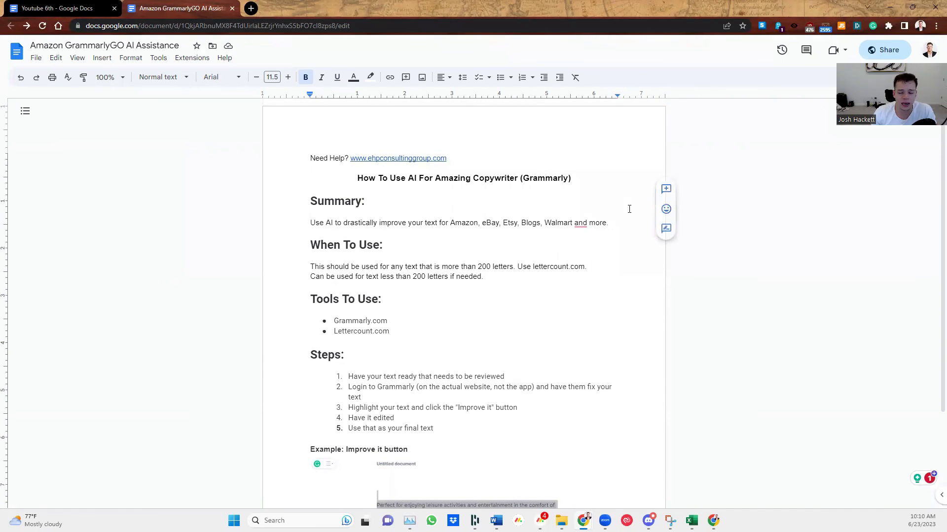